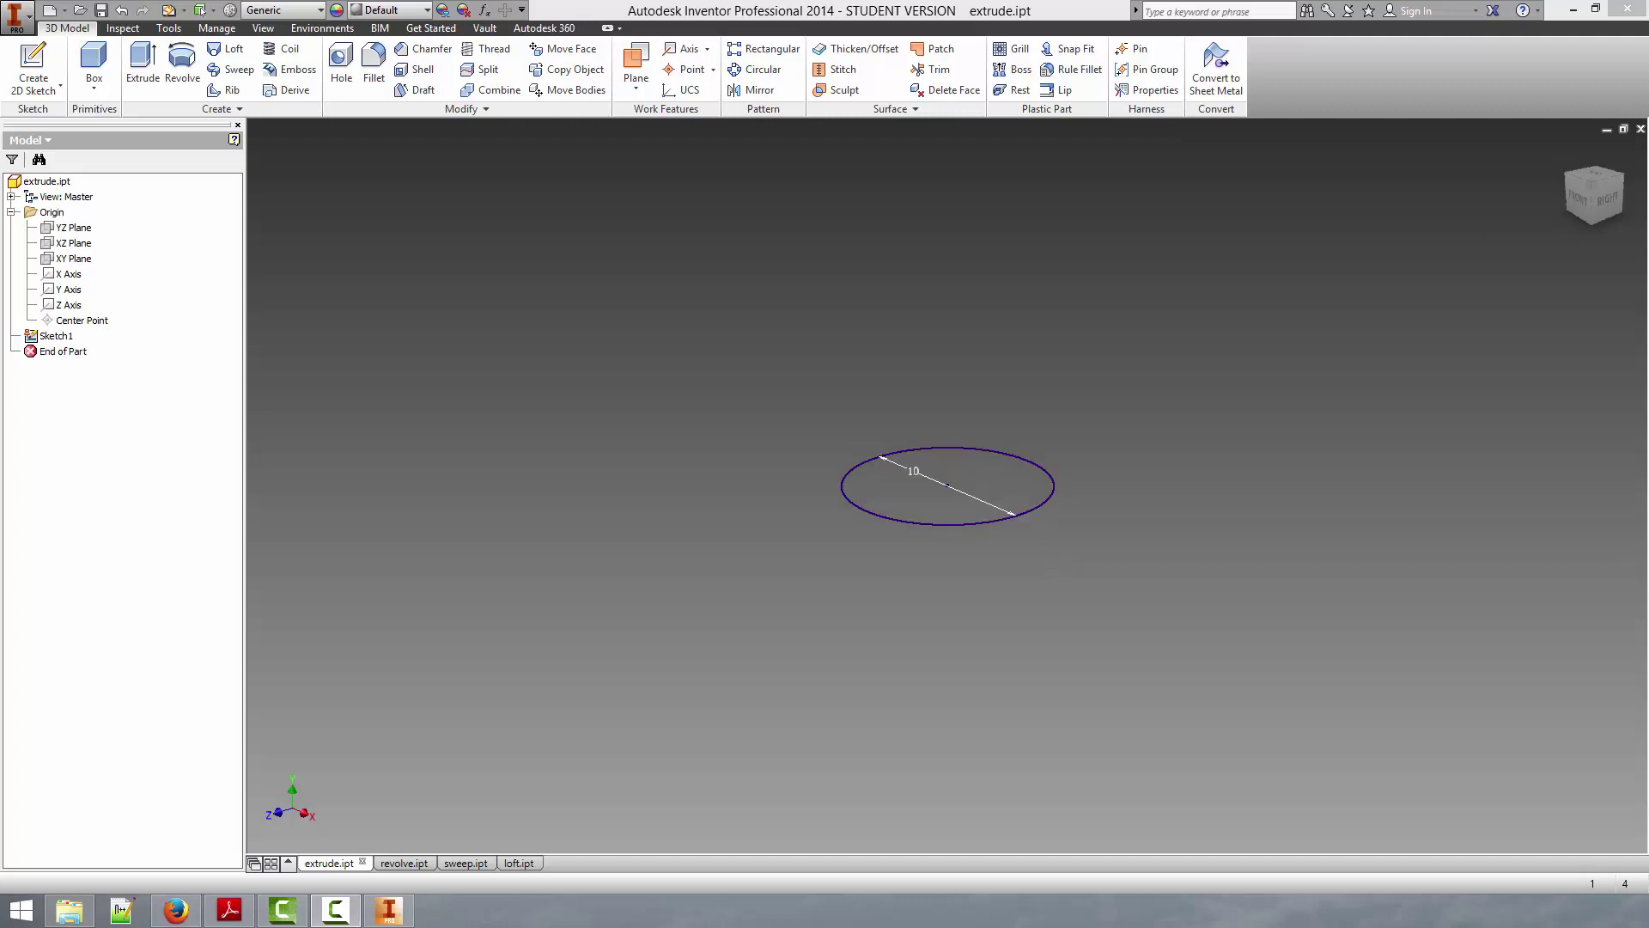
click(1595, 178)
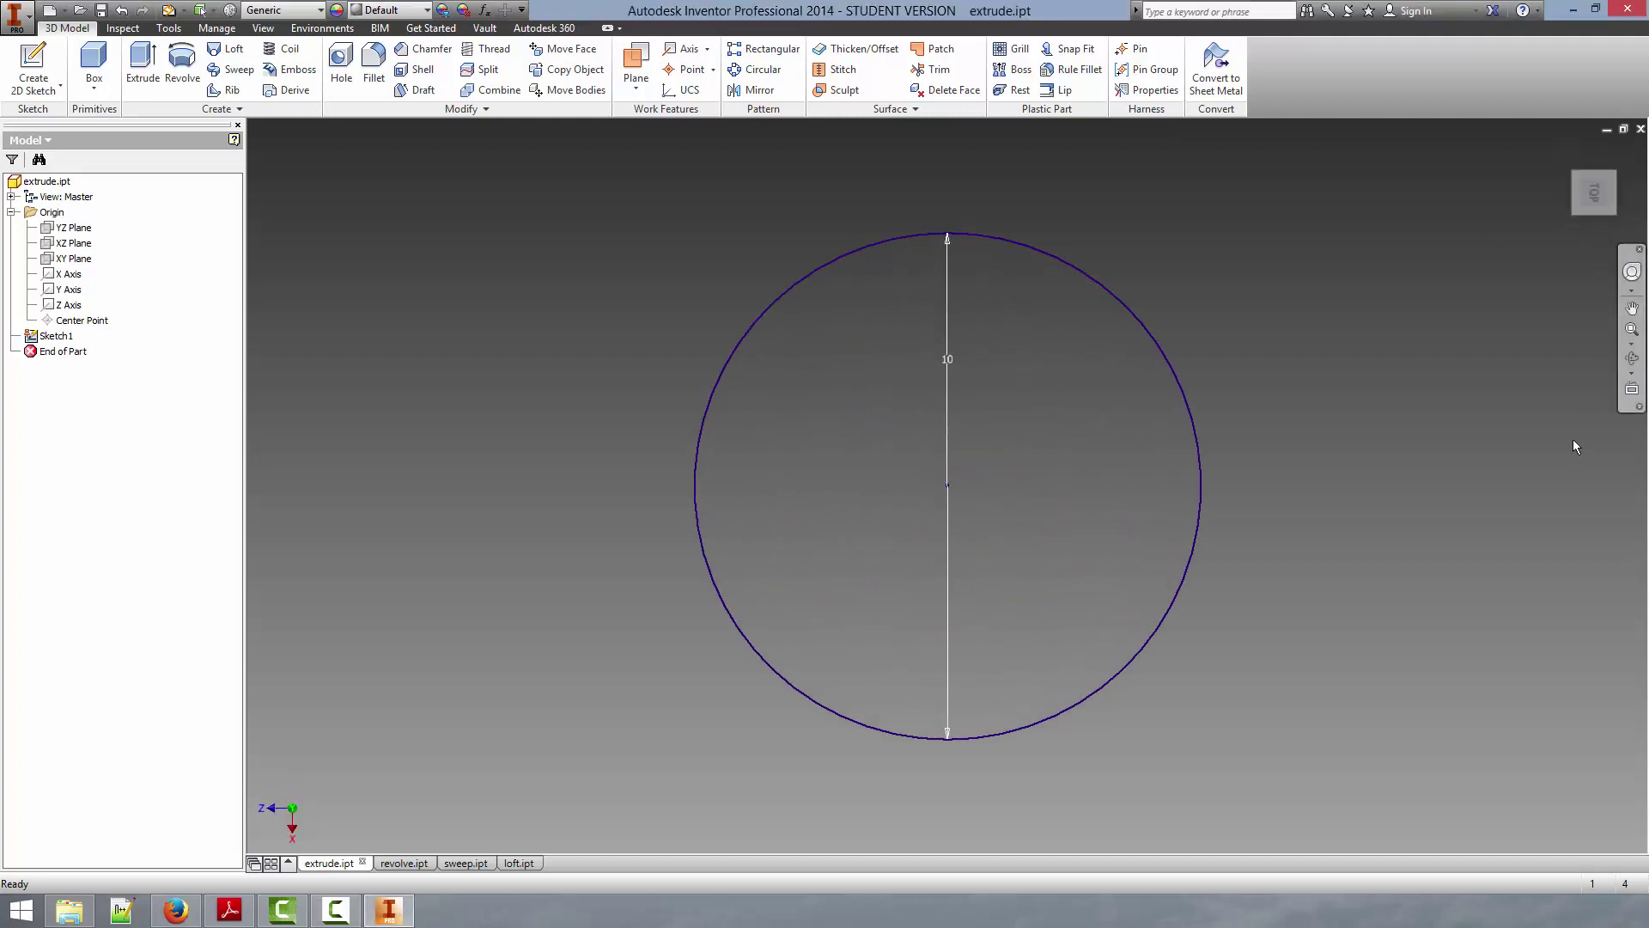
click(1597, 213)
key(F6)
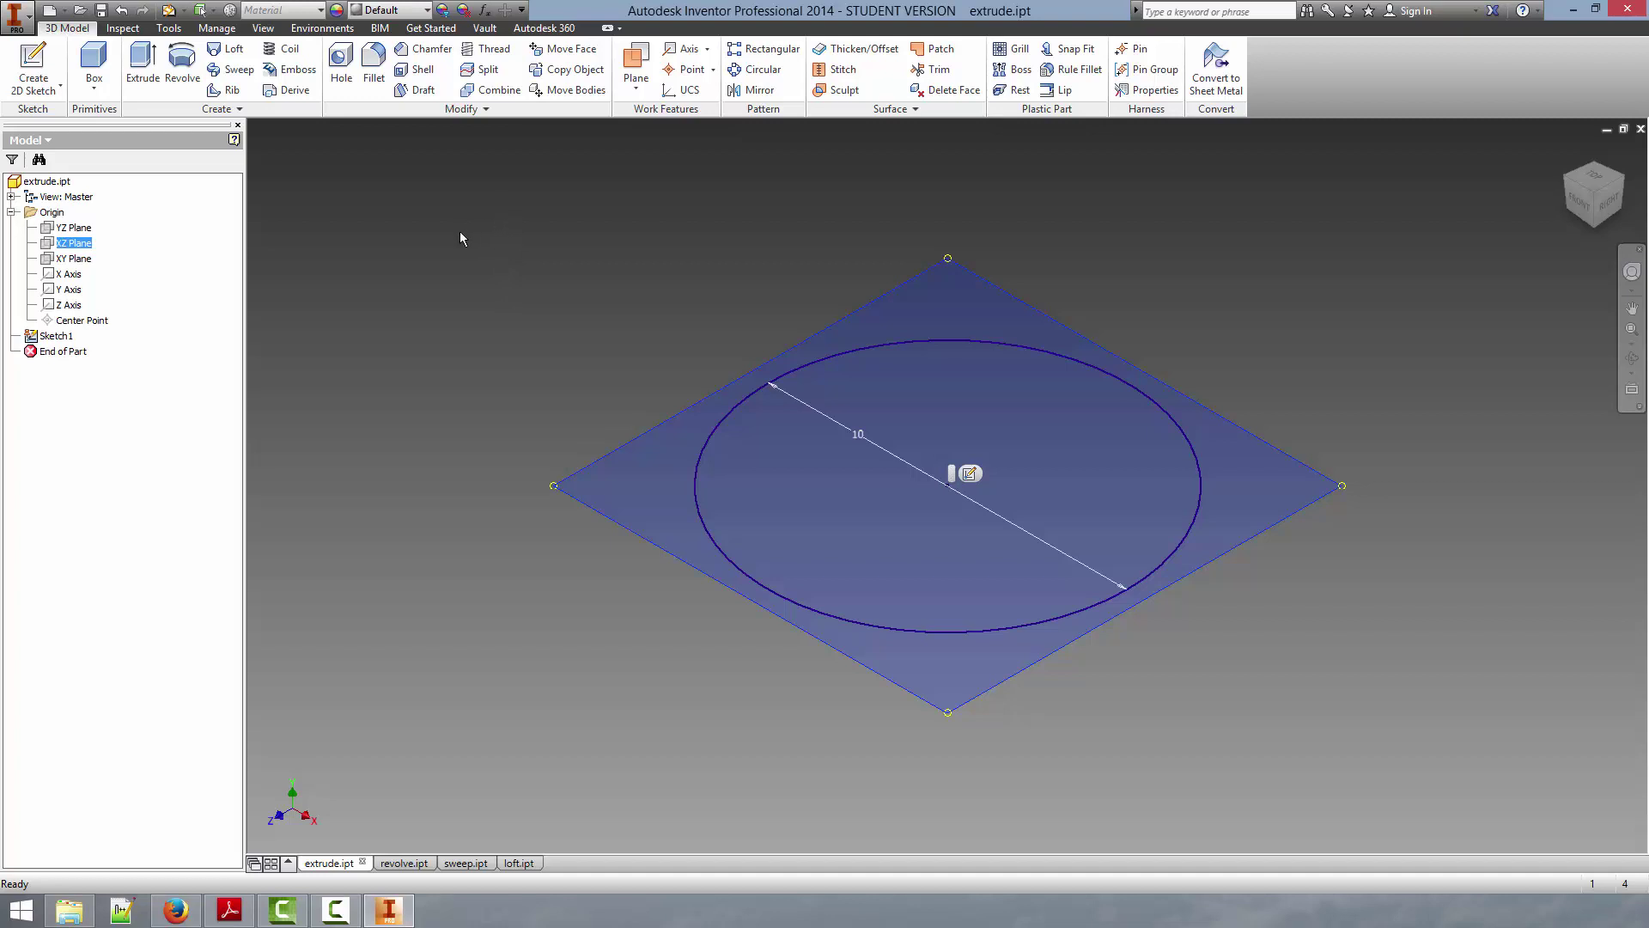
- Start extruding the 10-diameter circle, previewing a 10 mm tall cylinder with the Extrude dialog beside it
click(147, 67)
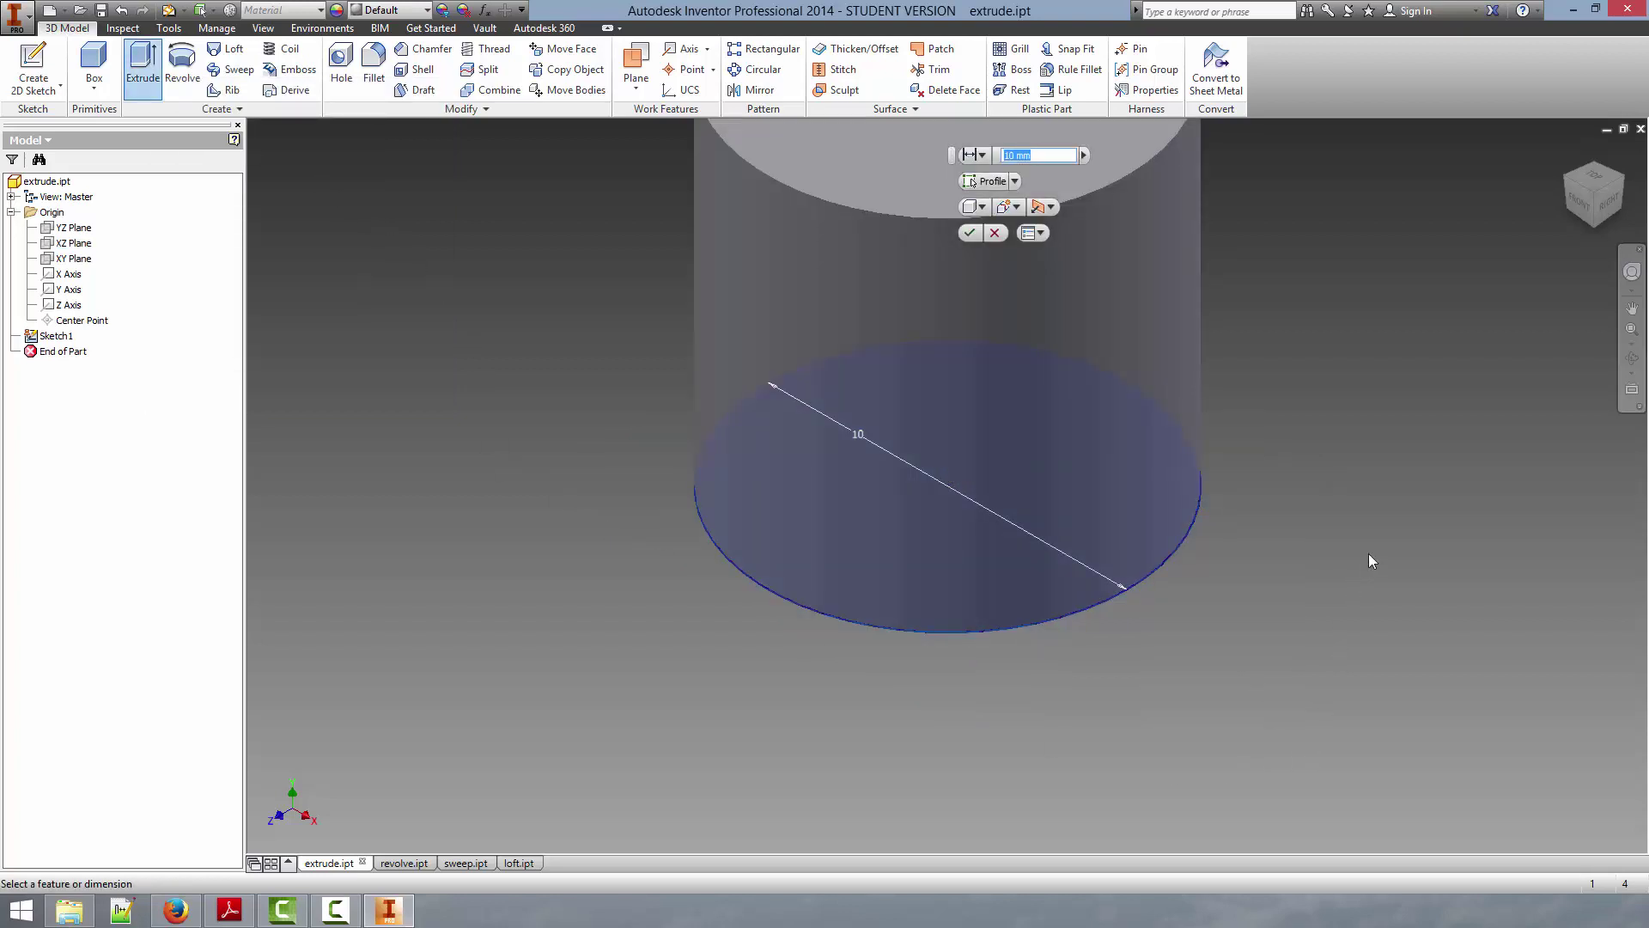
scroll(1321, 522, down, 3)
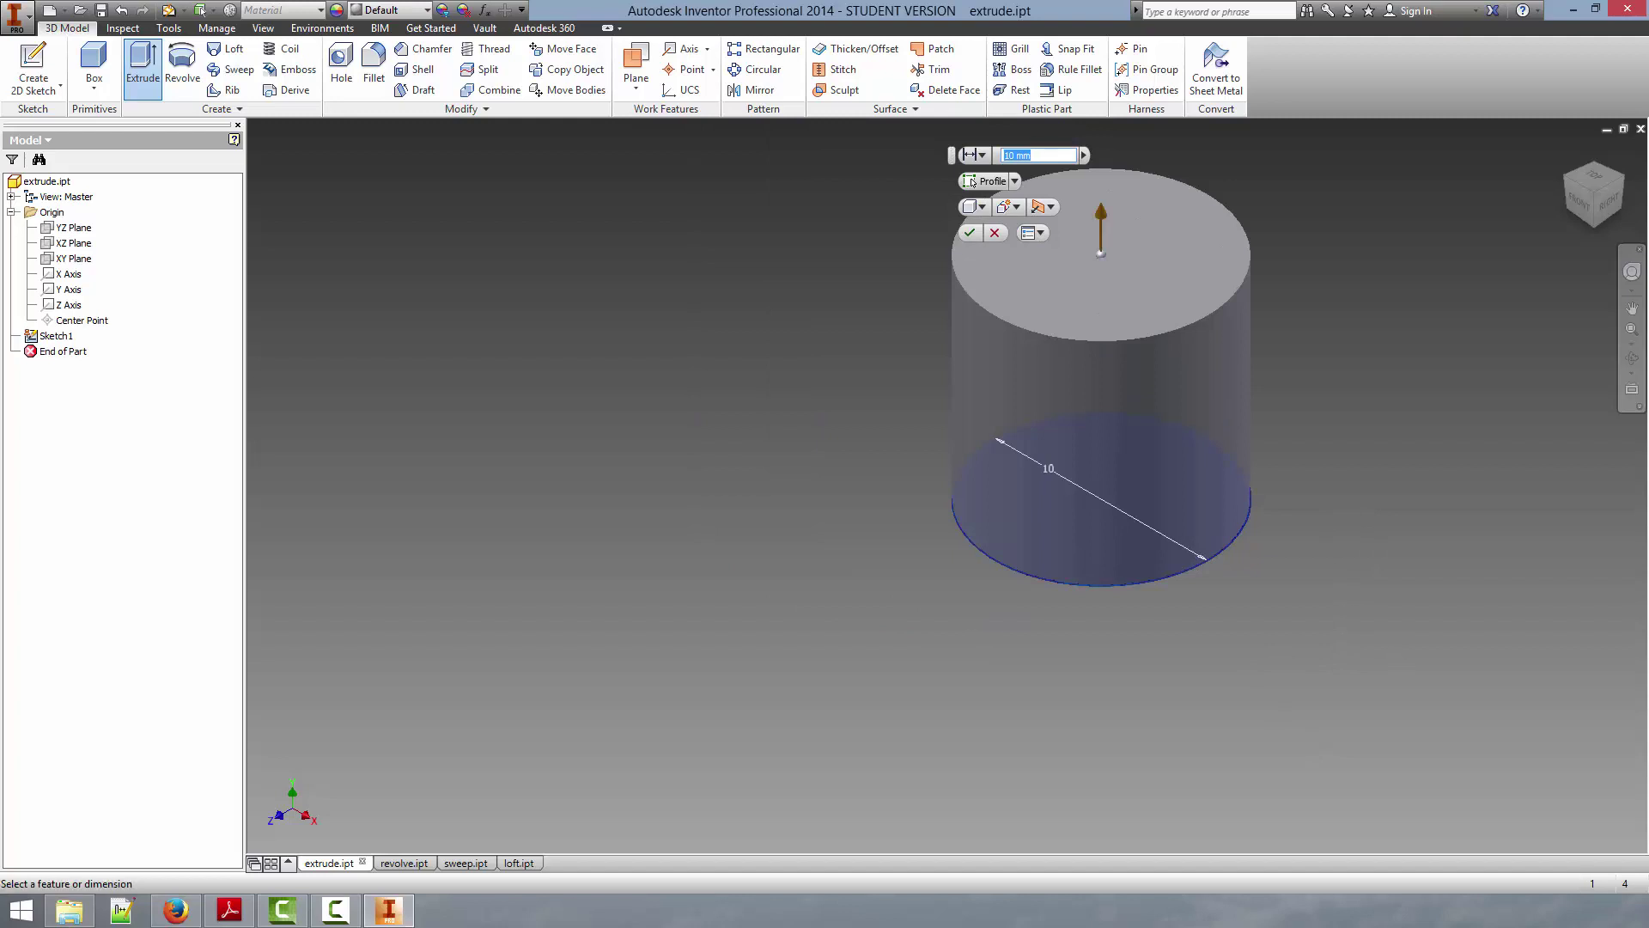
drag(1055, 464, 694, 406)
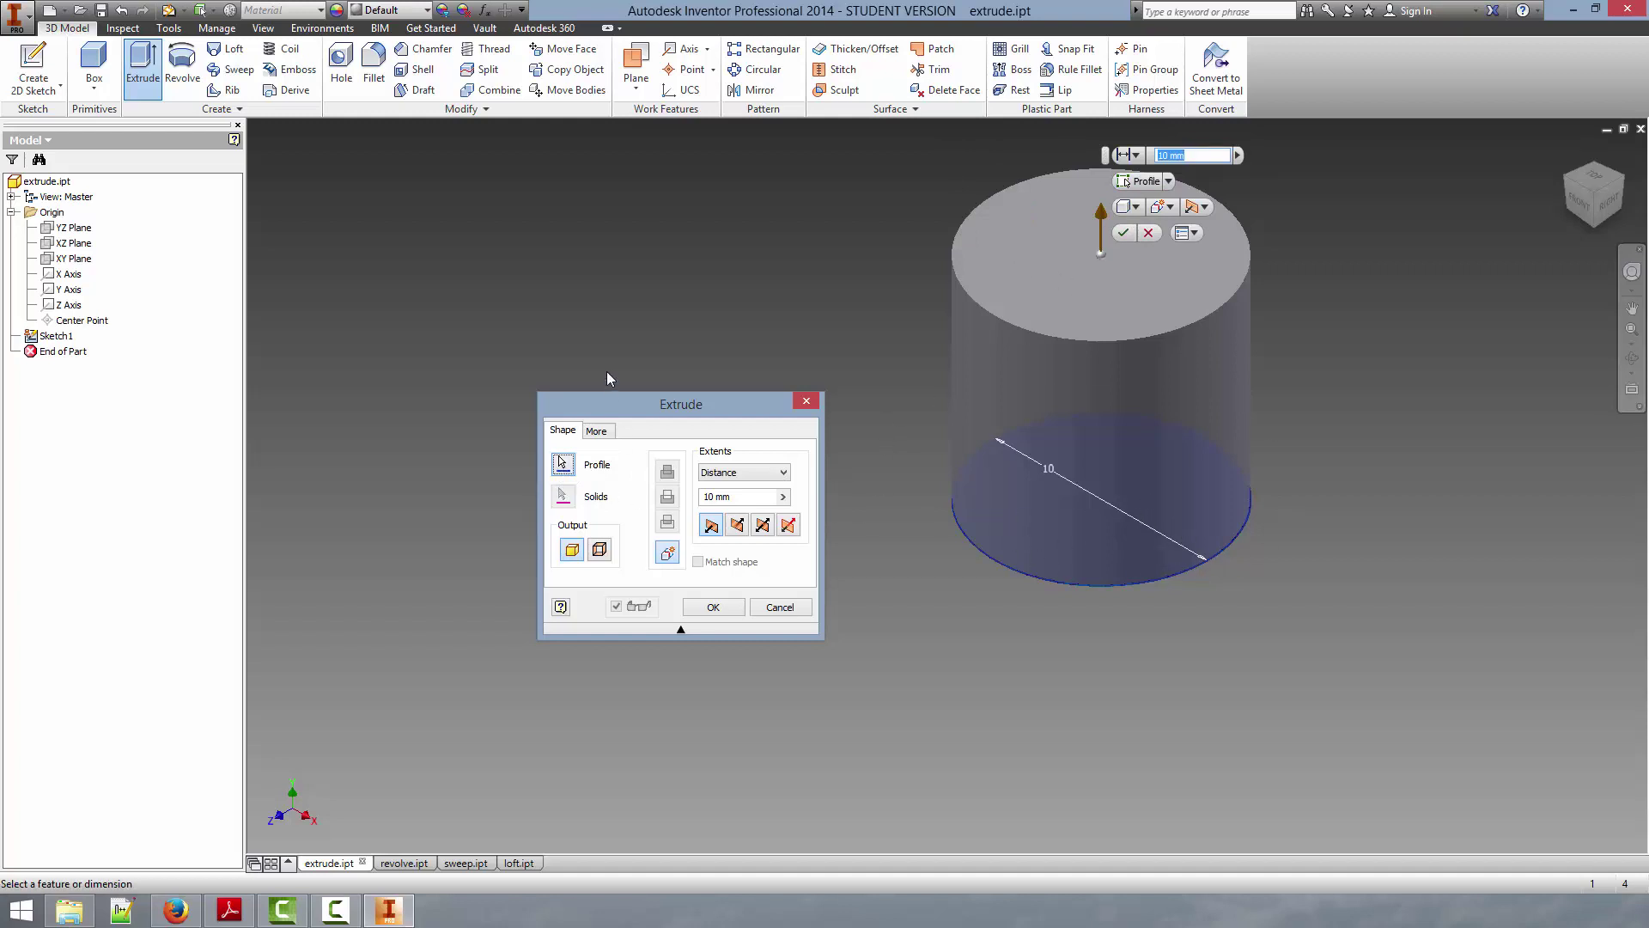
- Preview the To and Between extent options for the extrusion
drag(647, 409, 652, 389)
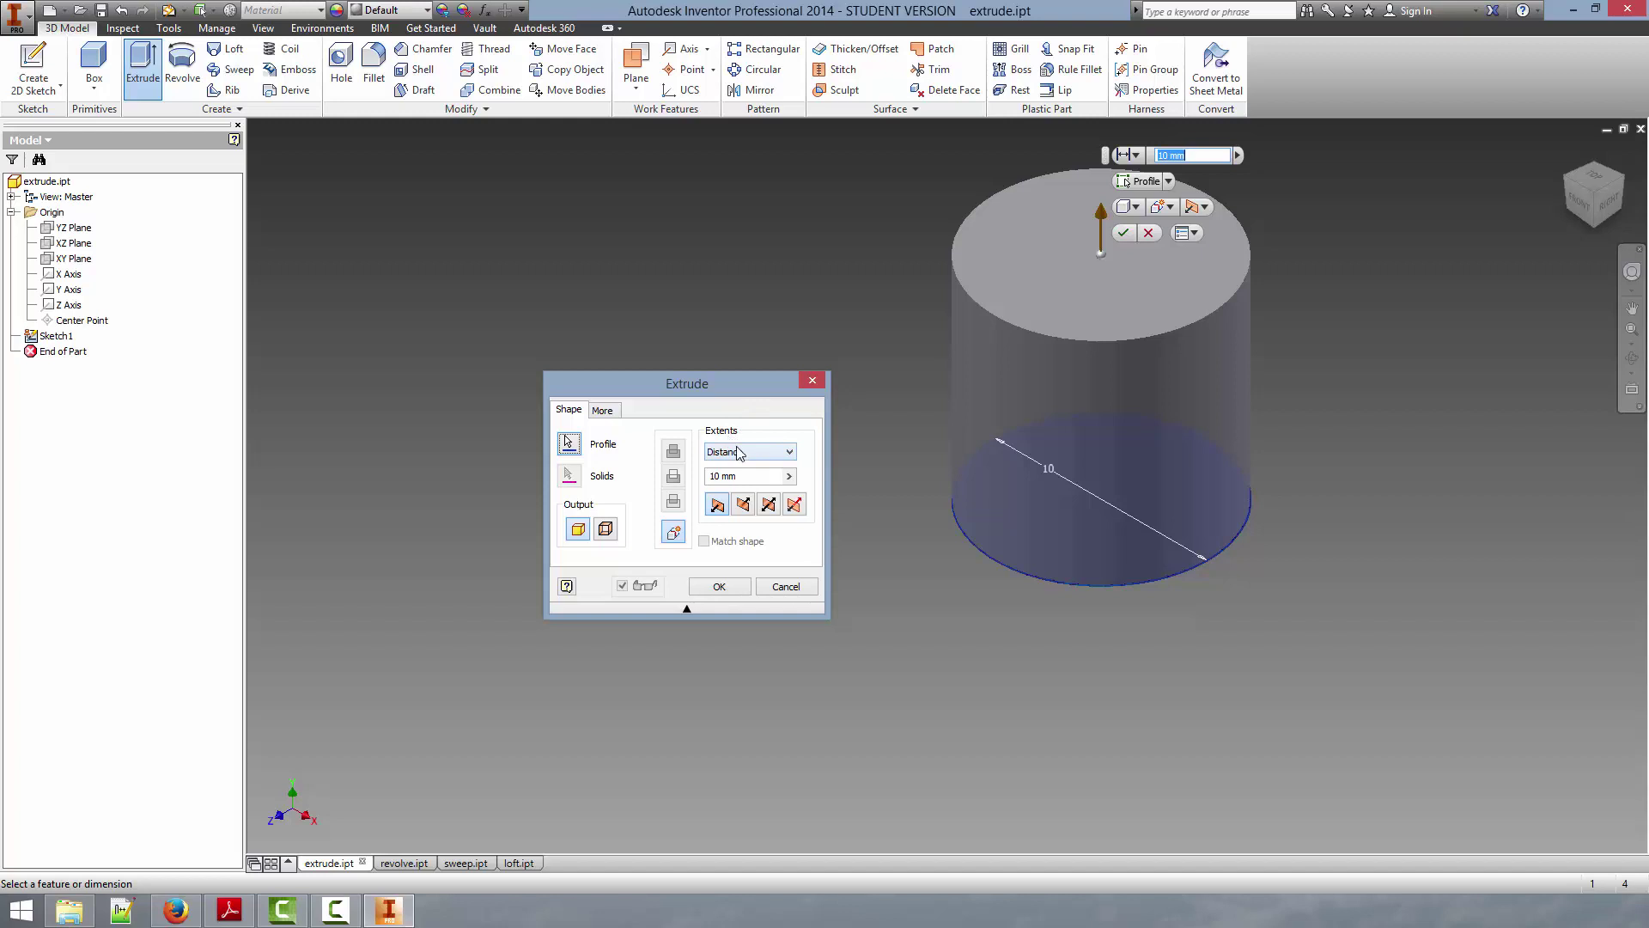
click(774, 455)
click(737, 479)
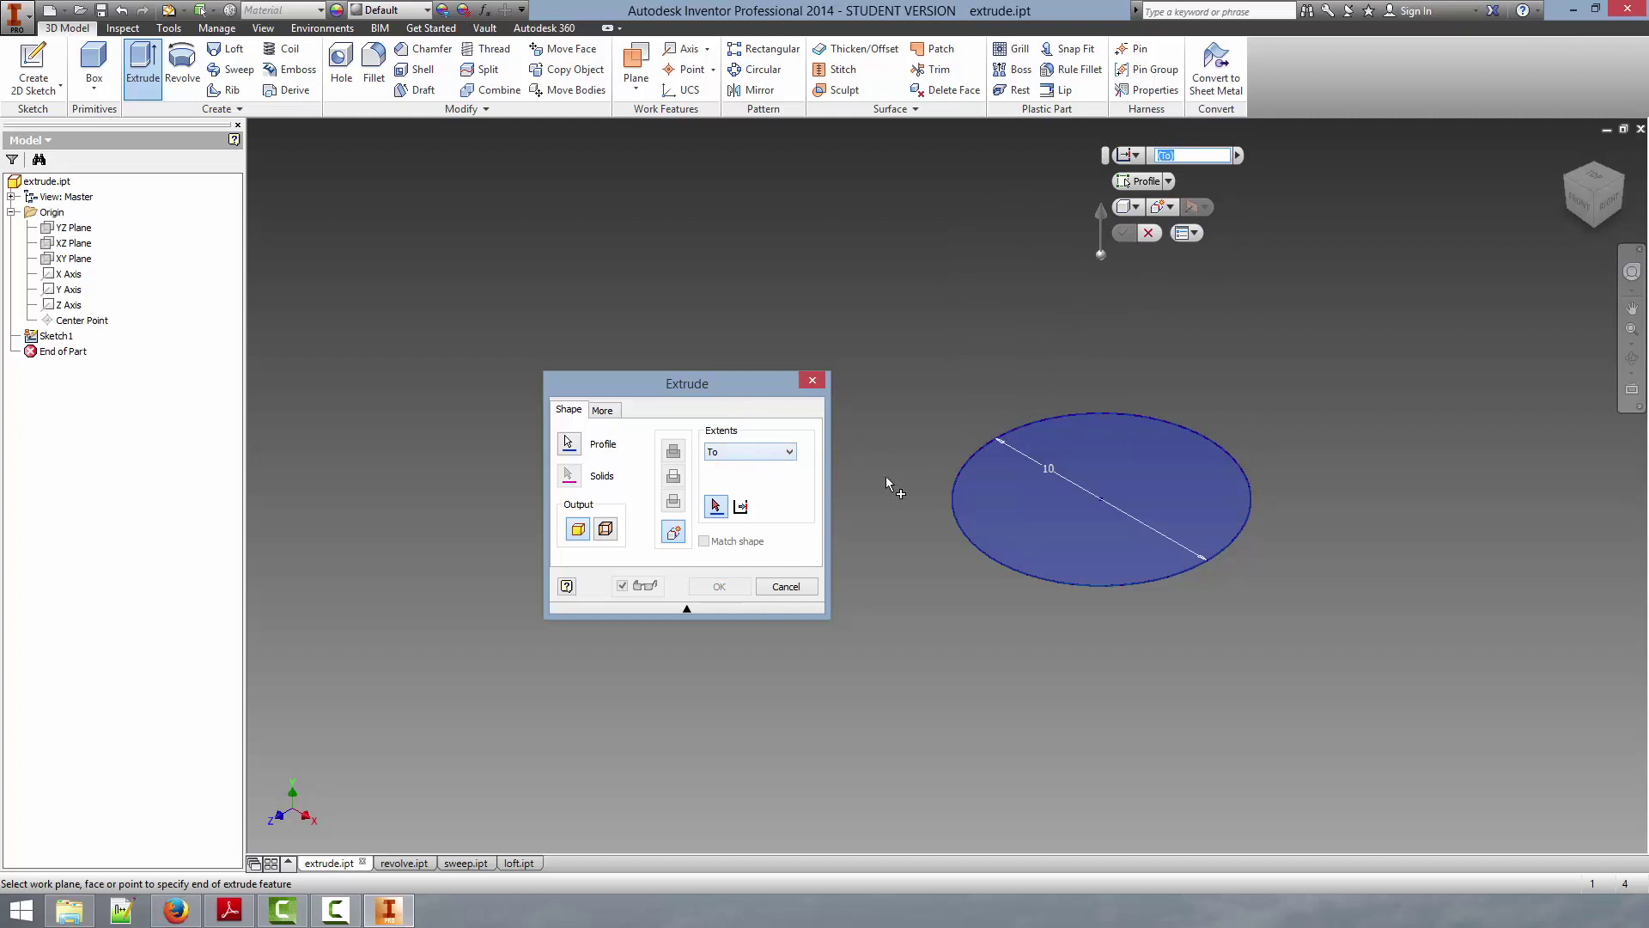
click(766, 458)
click(761, 488)
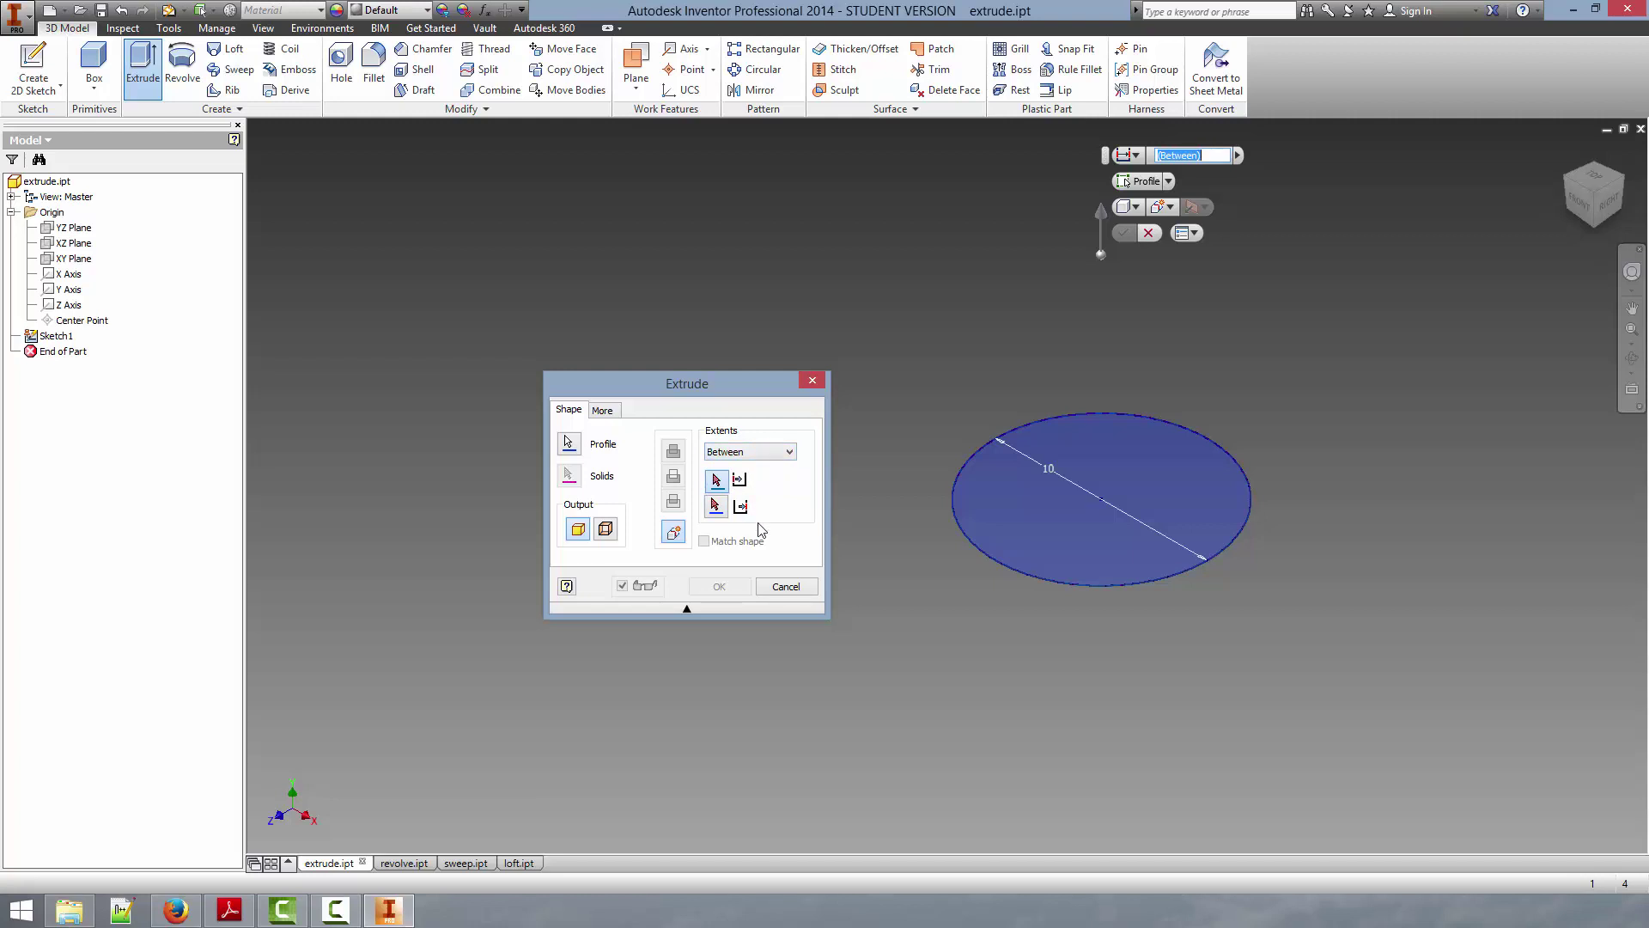
- Return to a 10 mm Distance extent and create the solid cylinder Extrusion1
click(746, 453)
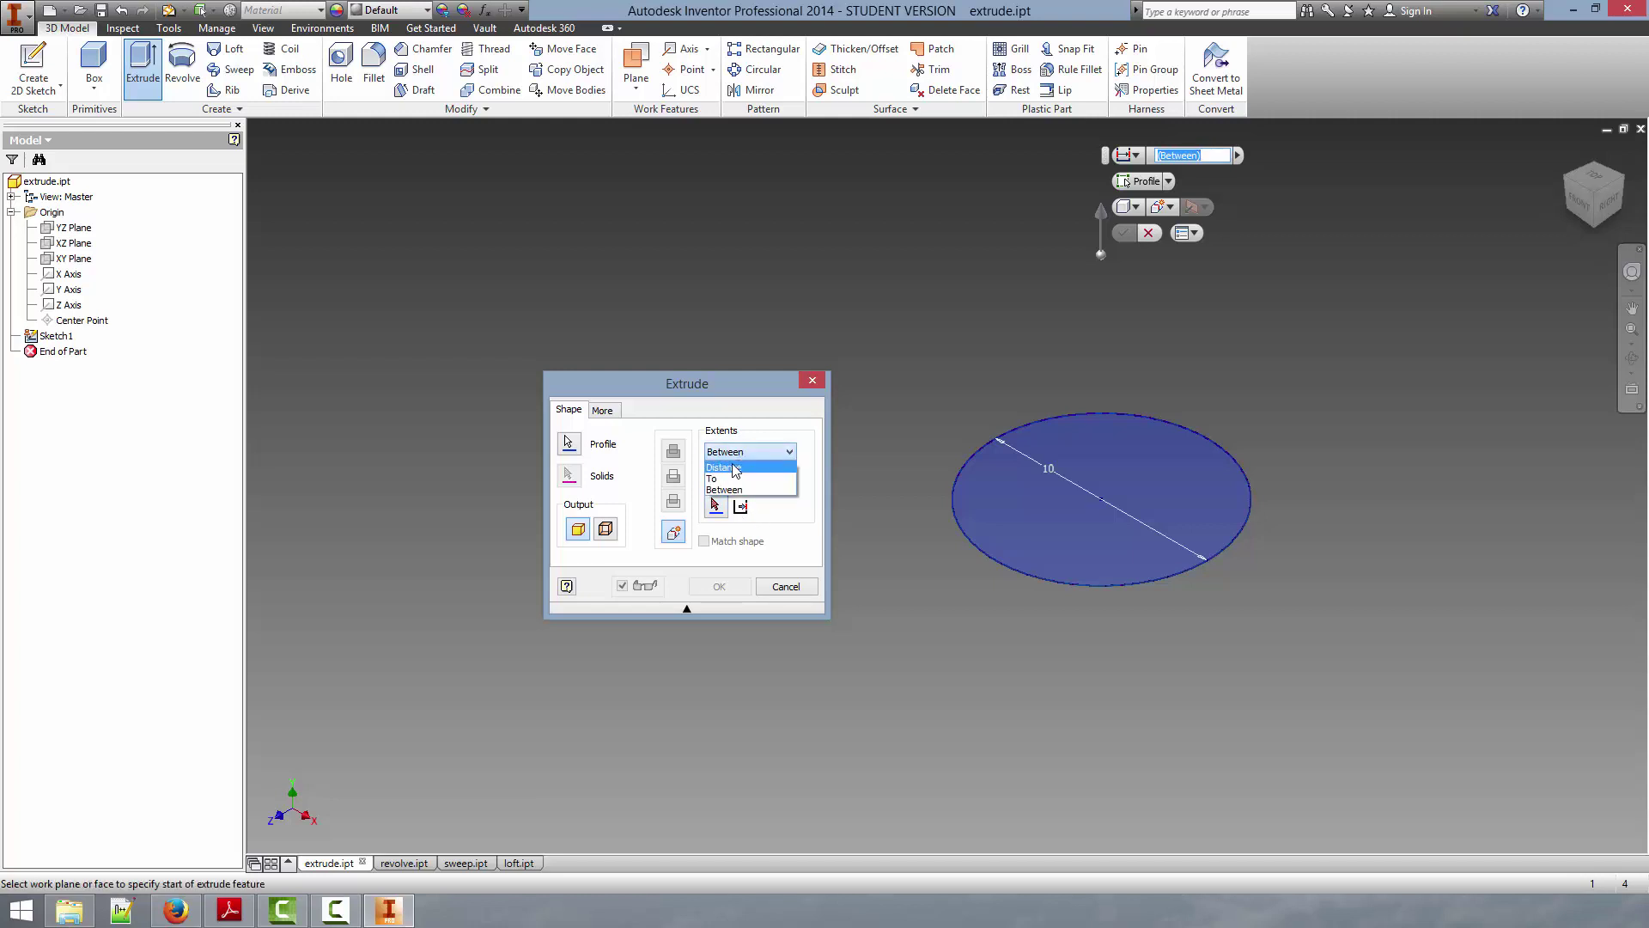
click(735, 468)
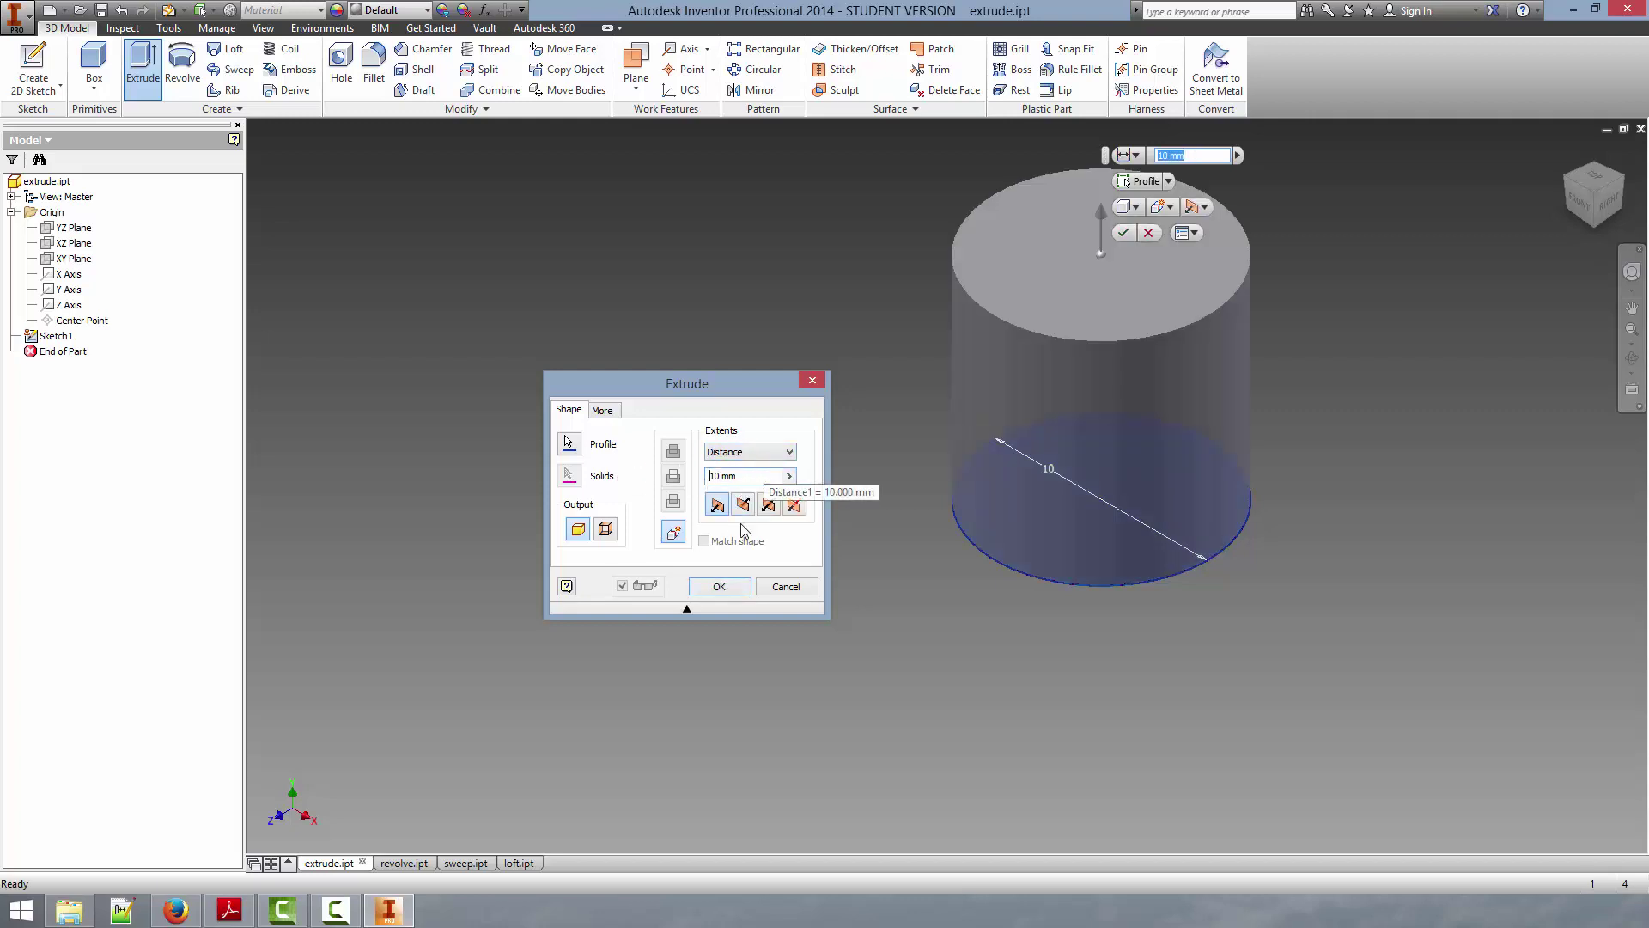
click(720, 584)
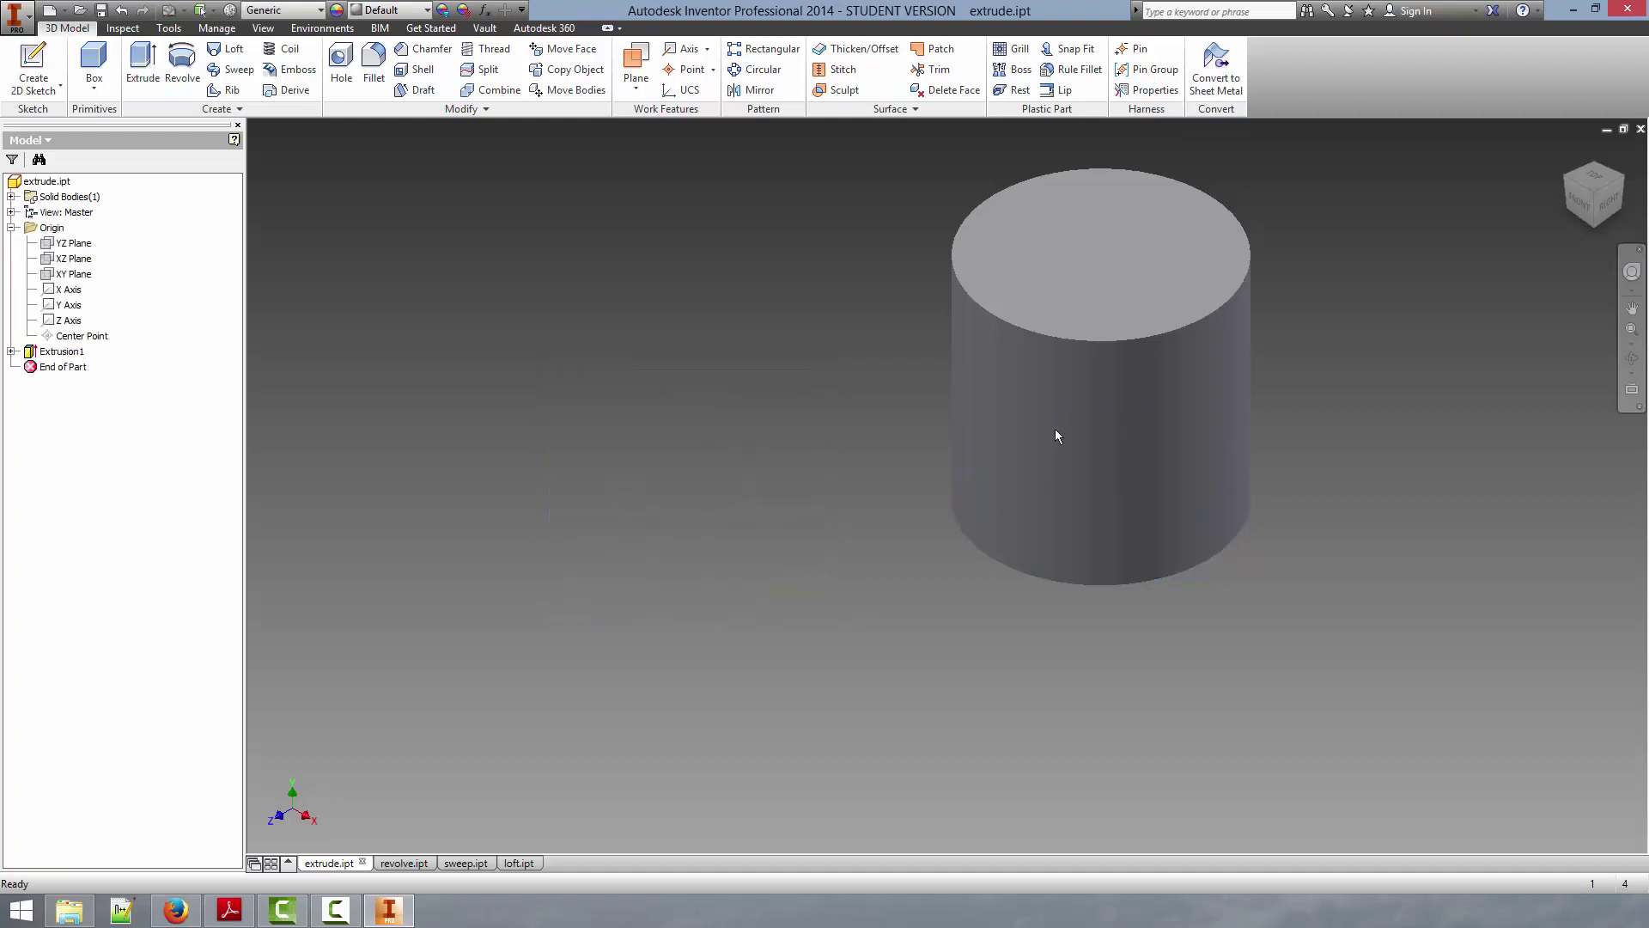
click(1565, 178)
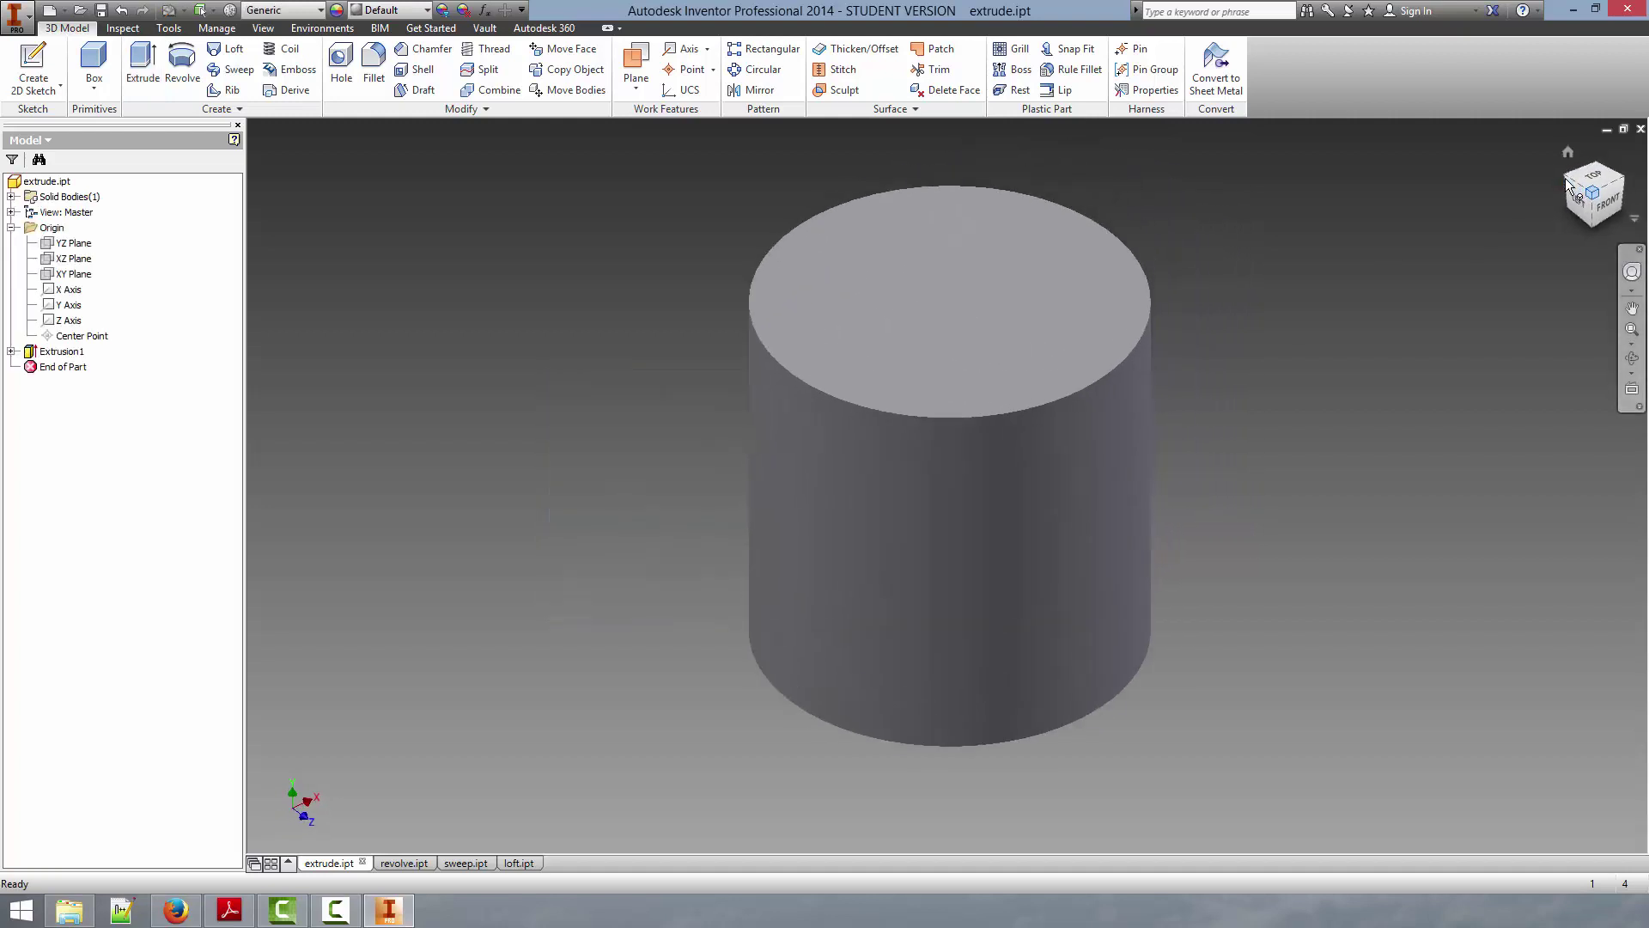
click(1586, 192)
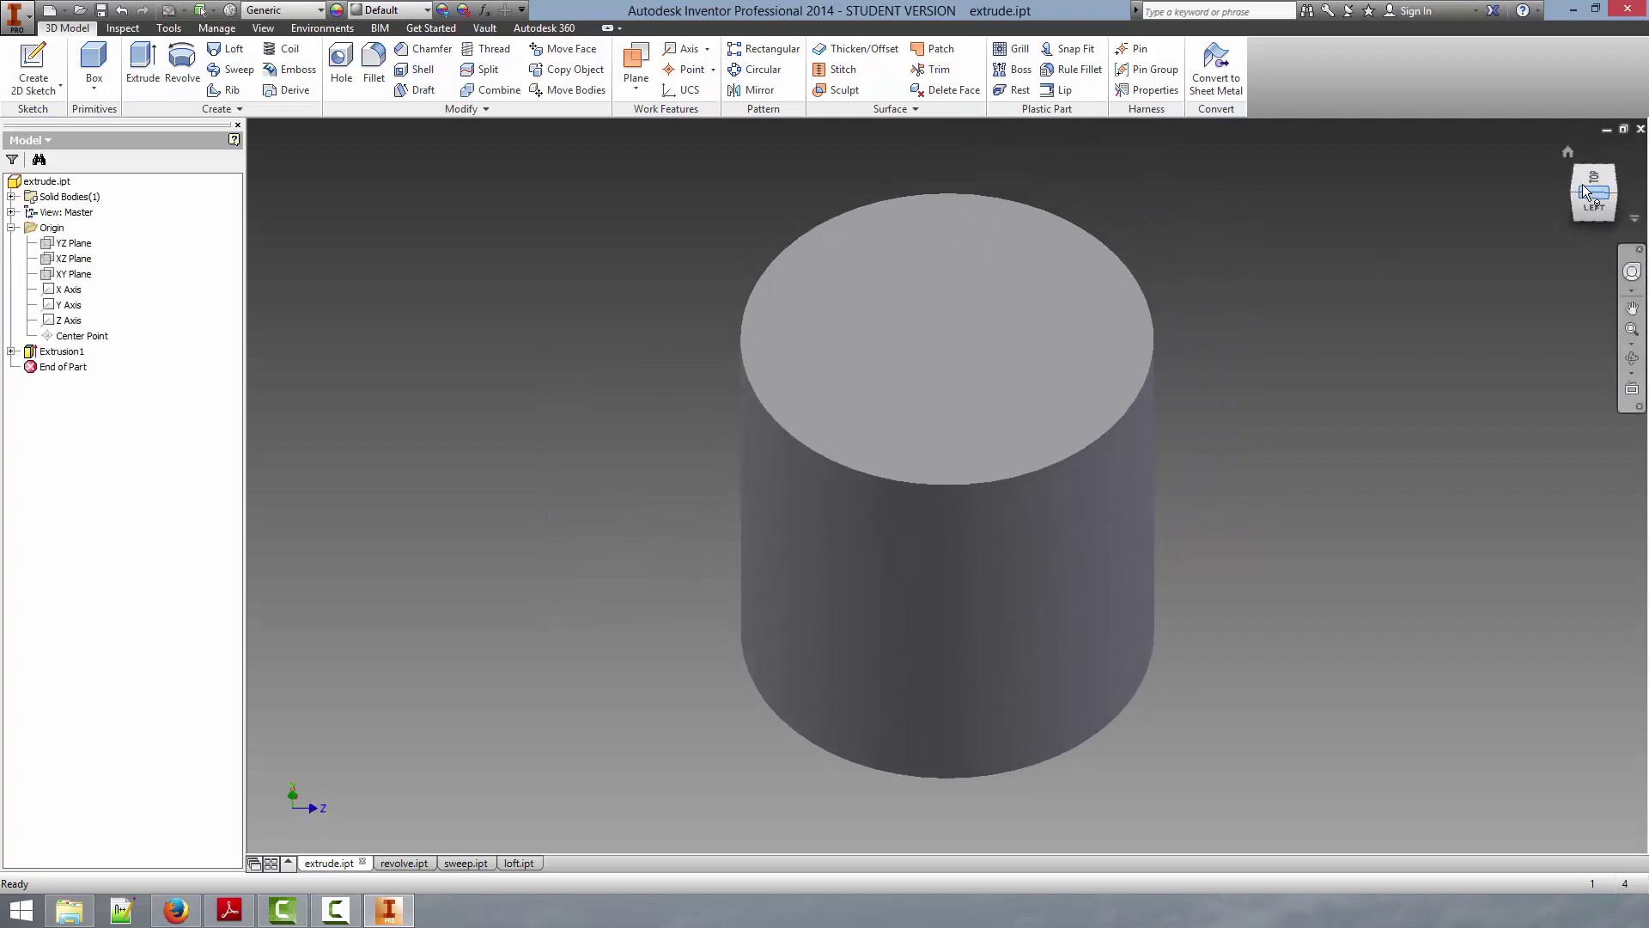
click(1590, 174)
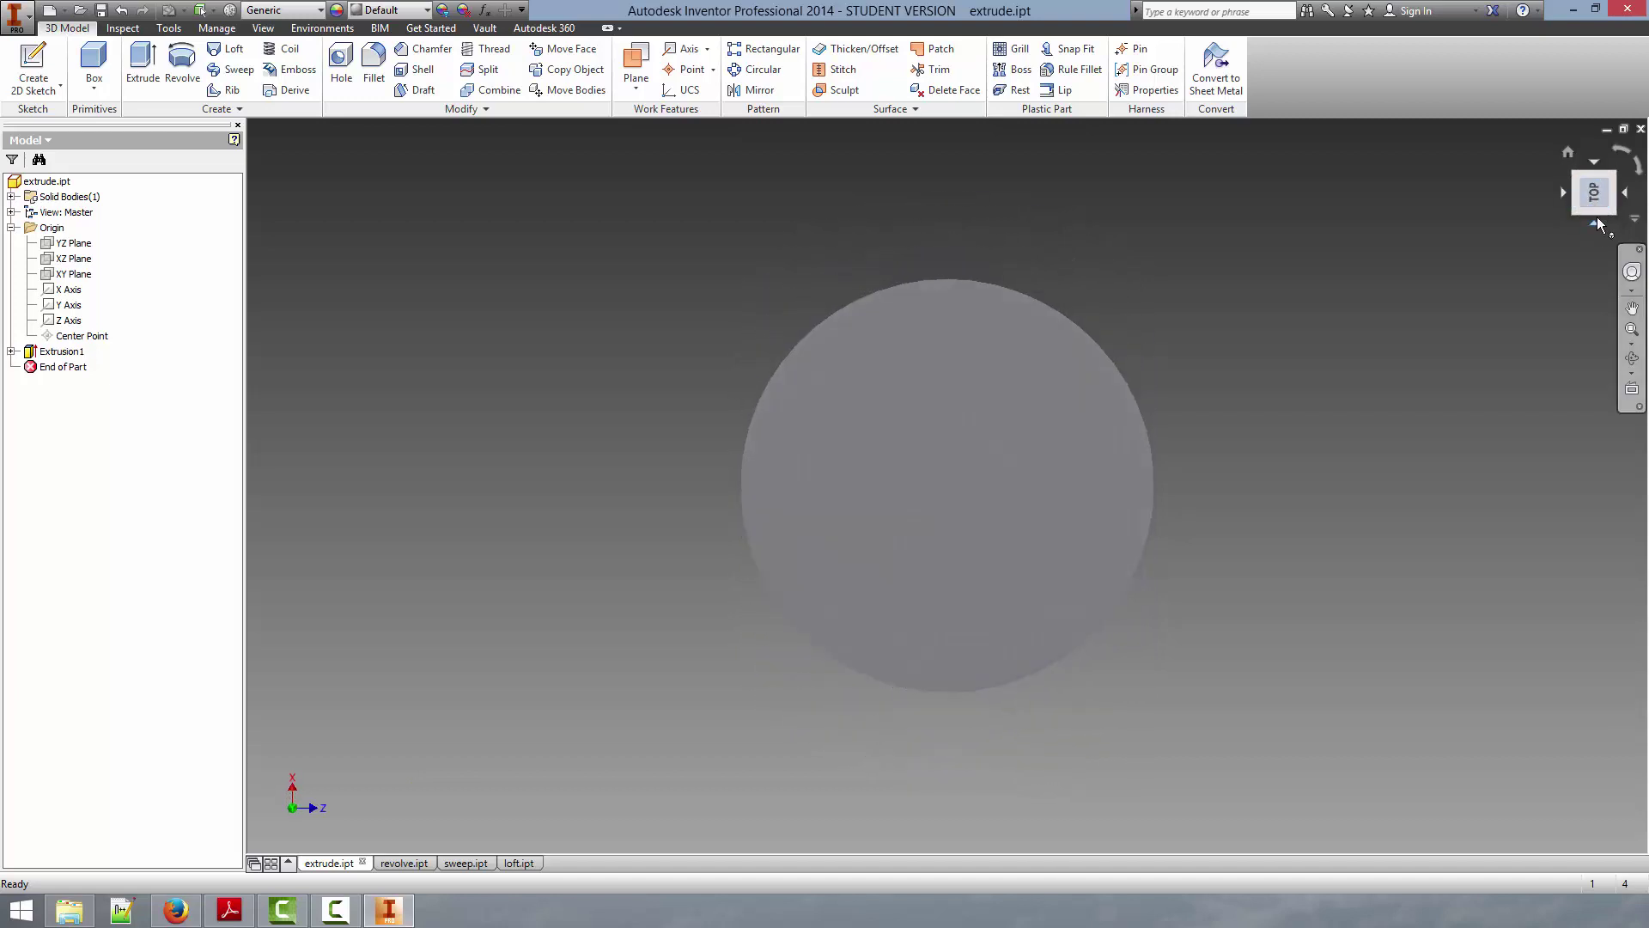
click(1596, 213)
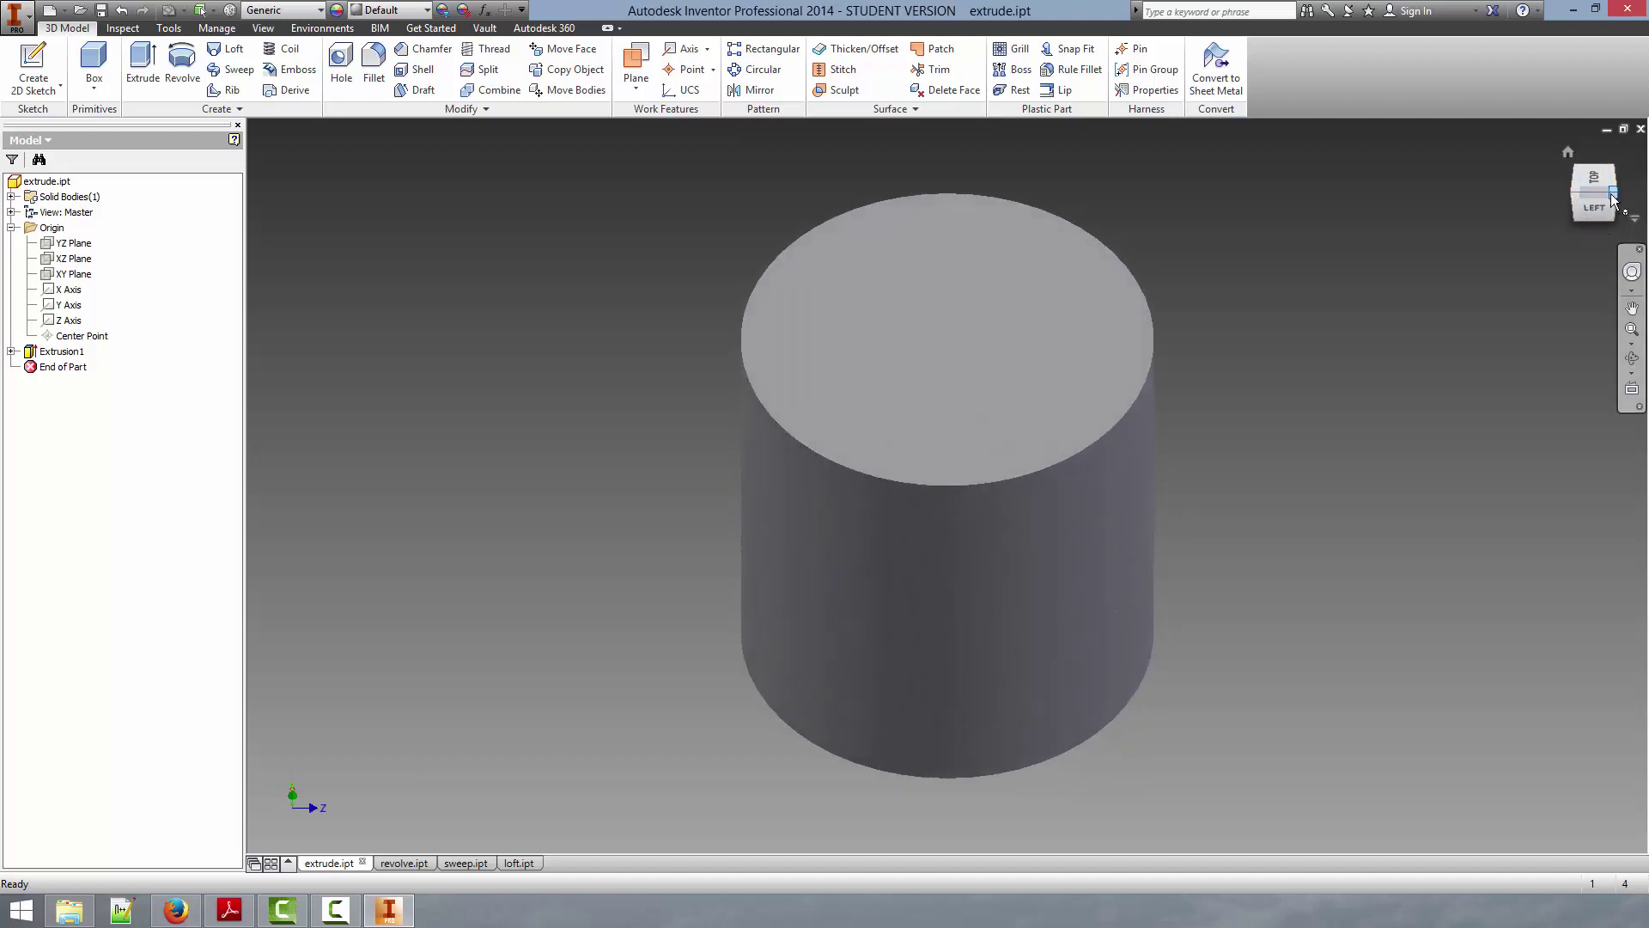
- Edit Extrusion1 to extrude asymmetrically, 10 mm and 5 mm on either side of the sketch
click(38, 353)
double_click(38, 353)
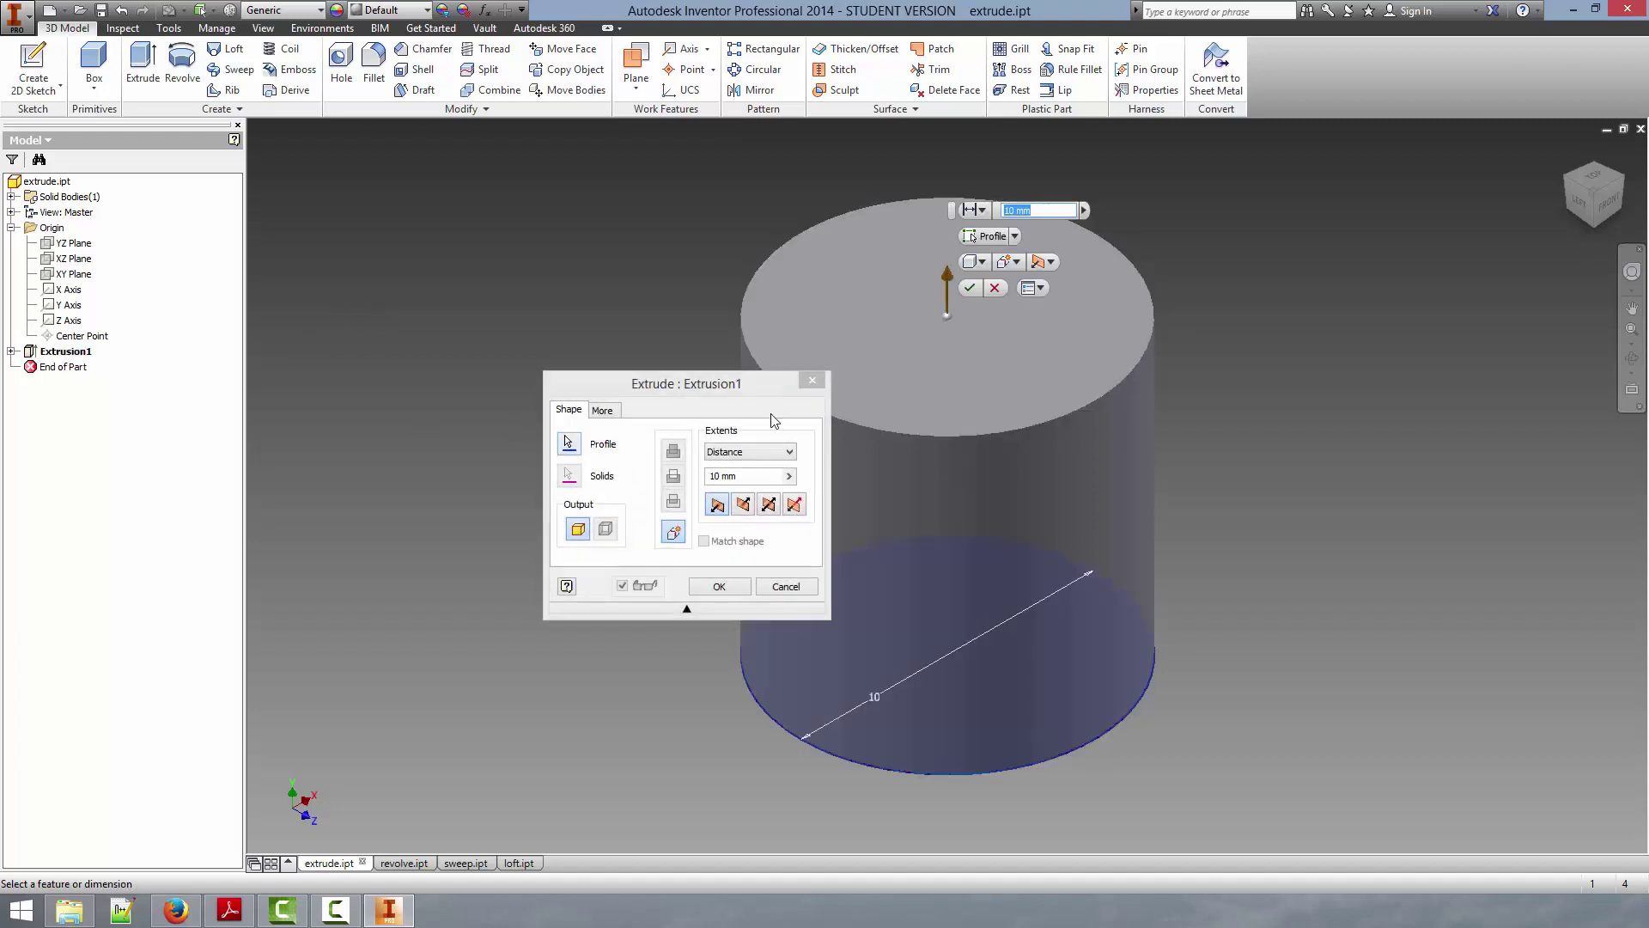
scroll(1168, 507, up, 2)
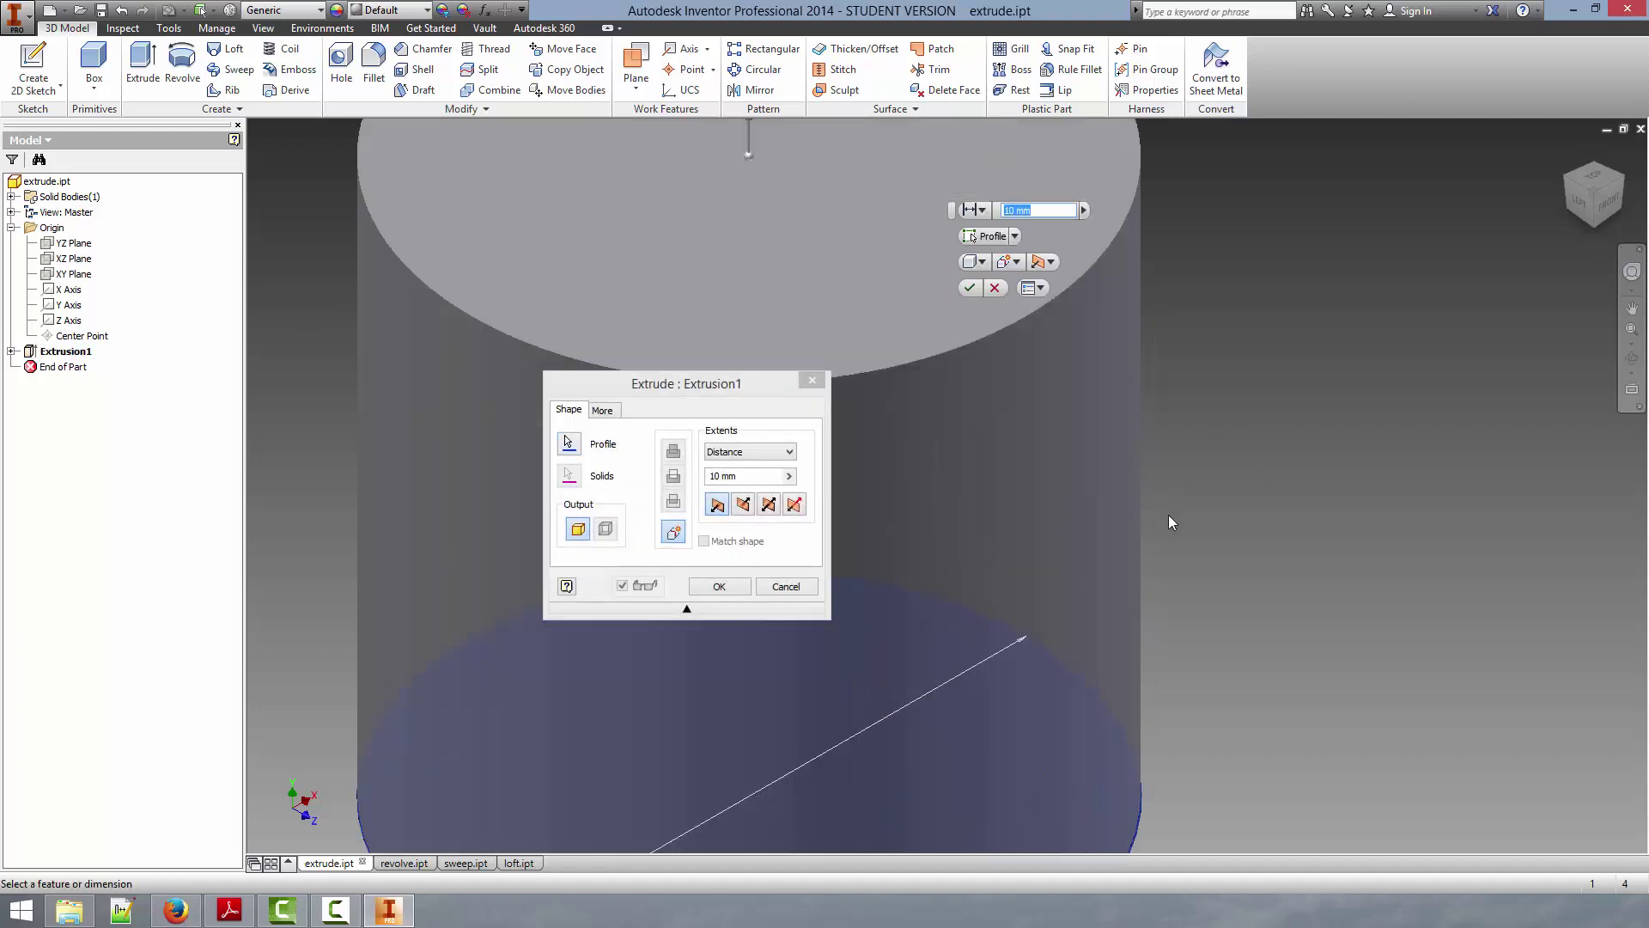
scroll(1168, 514, down, 4)
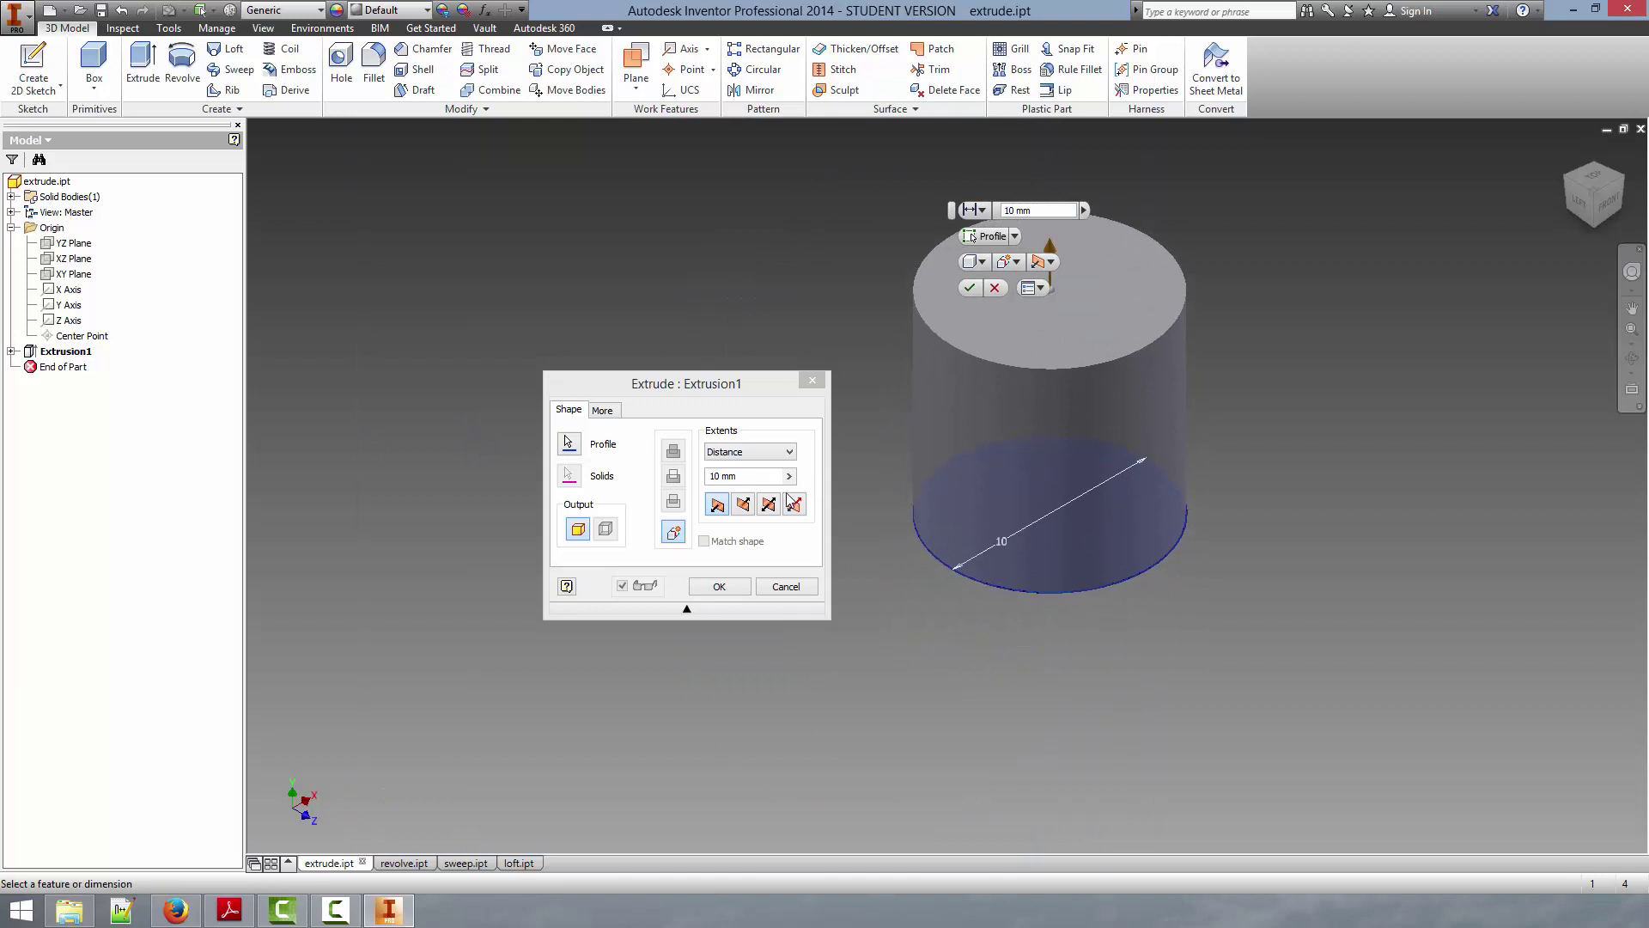
click(743, 506)
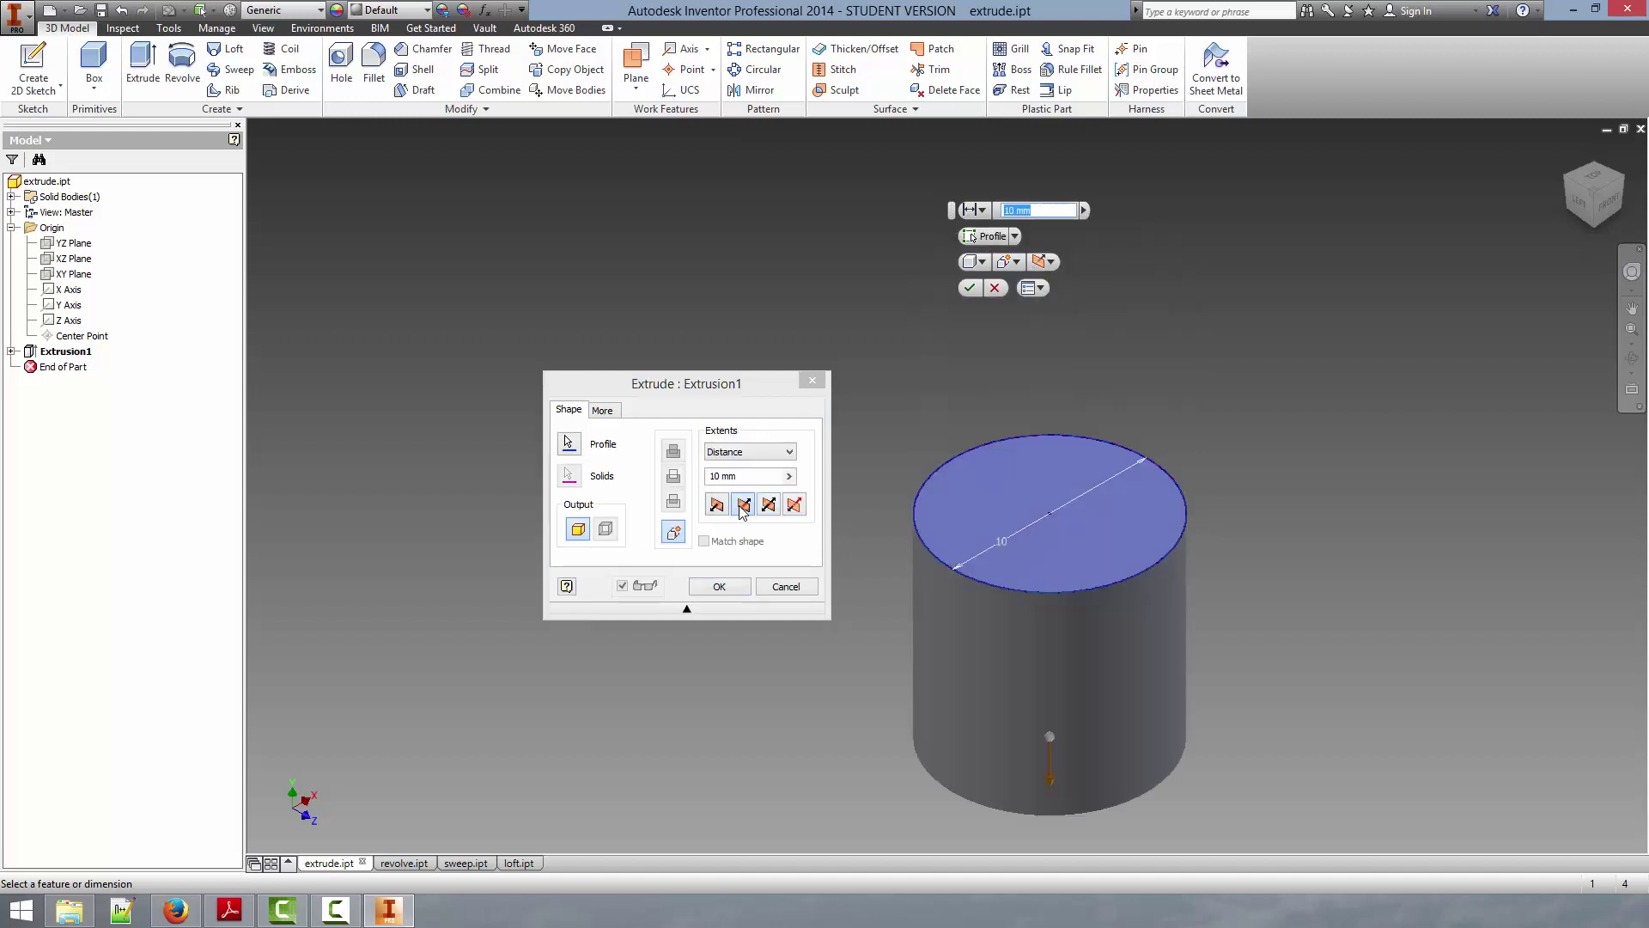
click(768, 506)
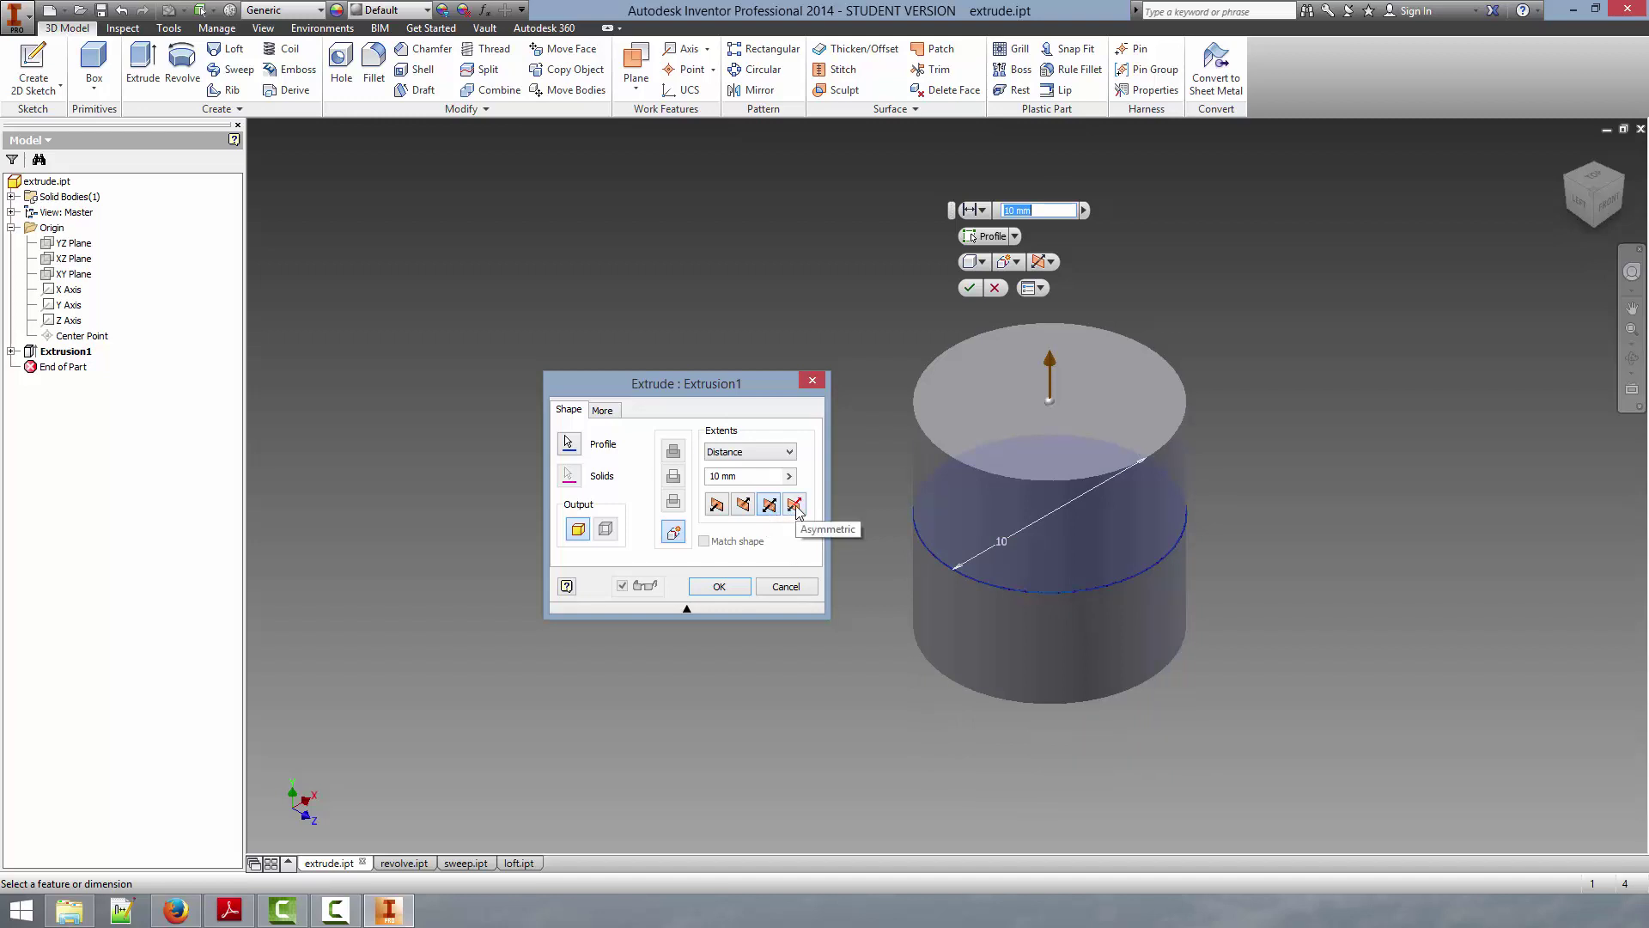
click(795, 507)
drag(827, 378, 698, 360)
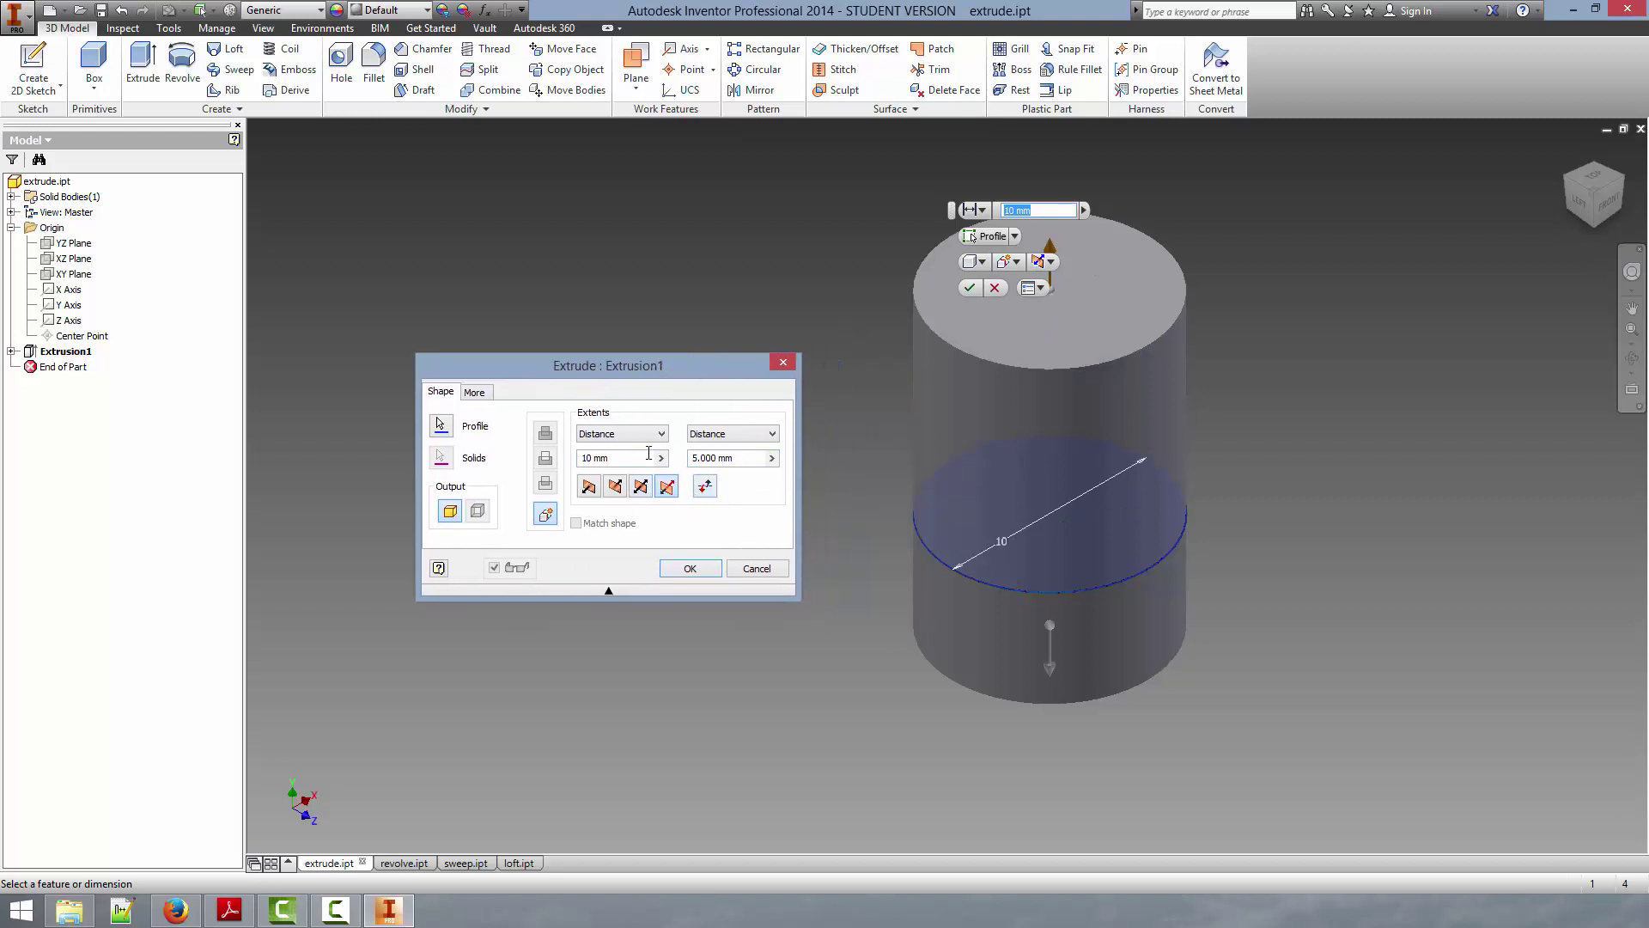
click(696, 571)
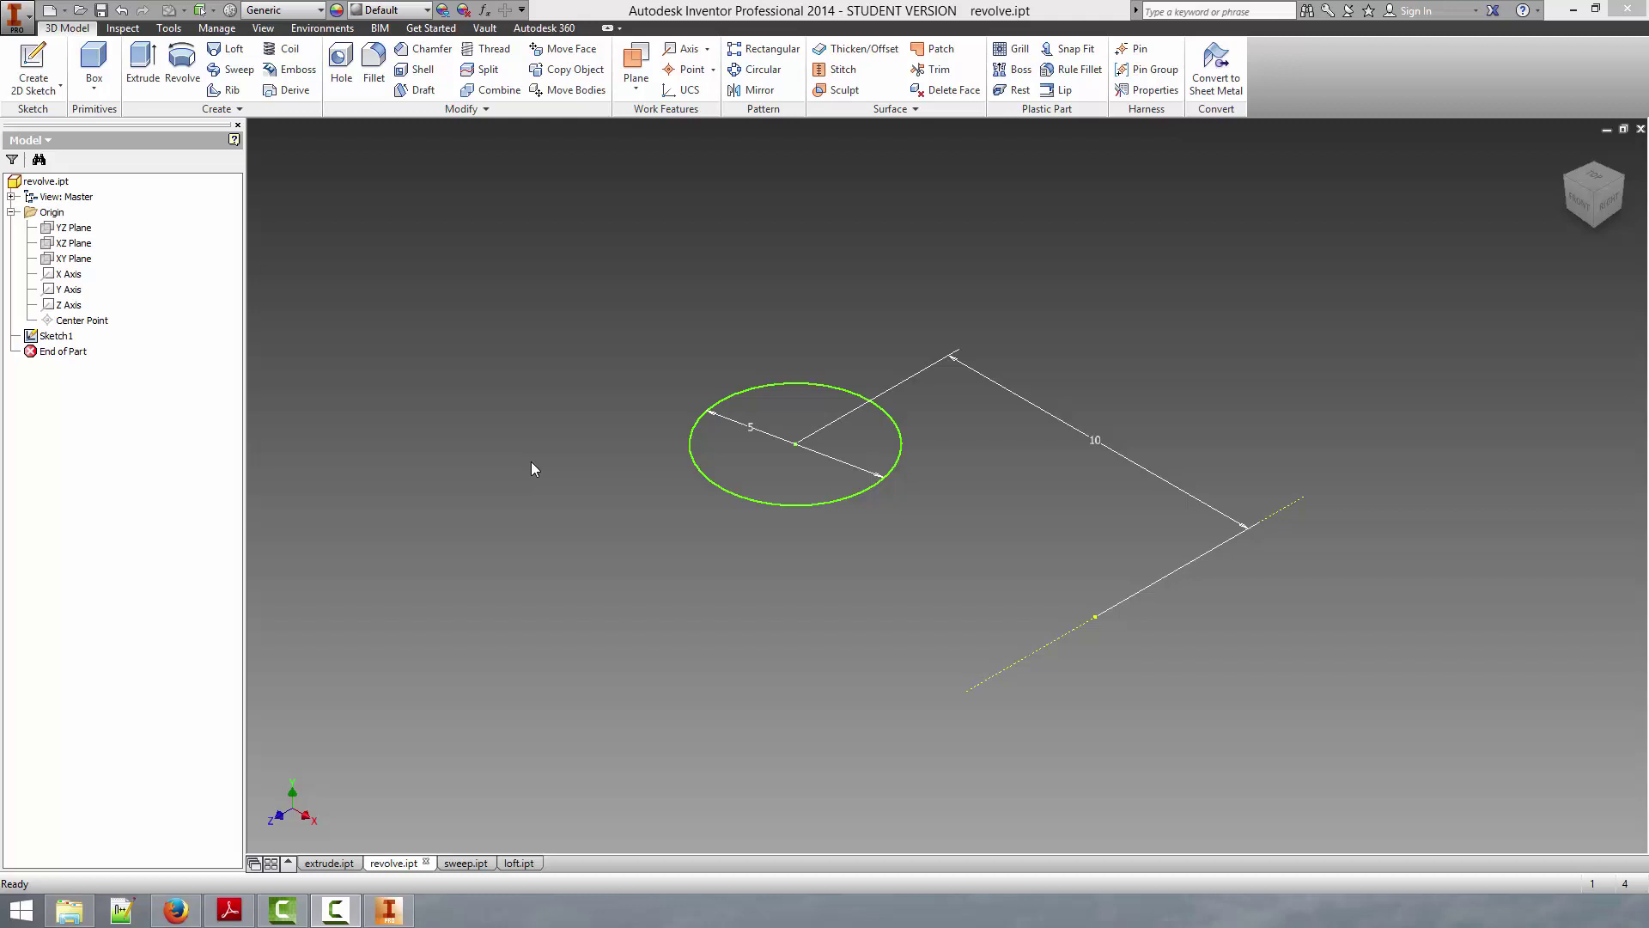
click(765, 385)
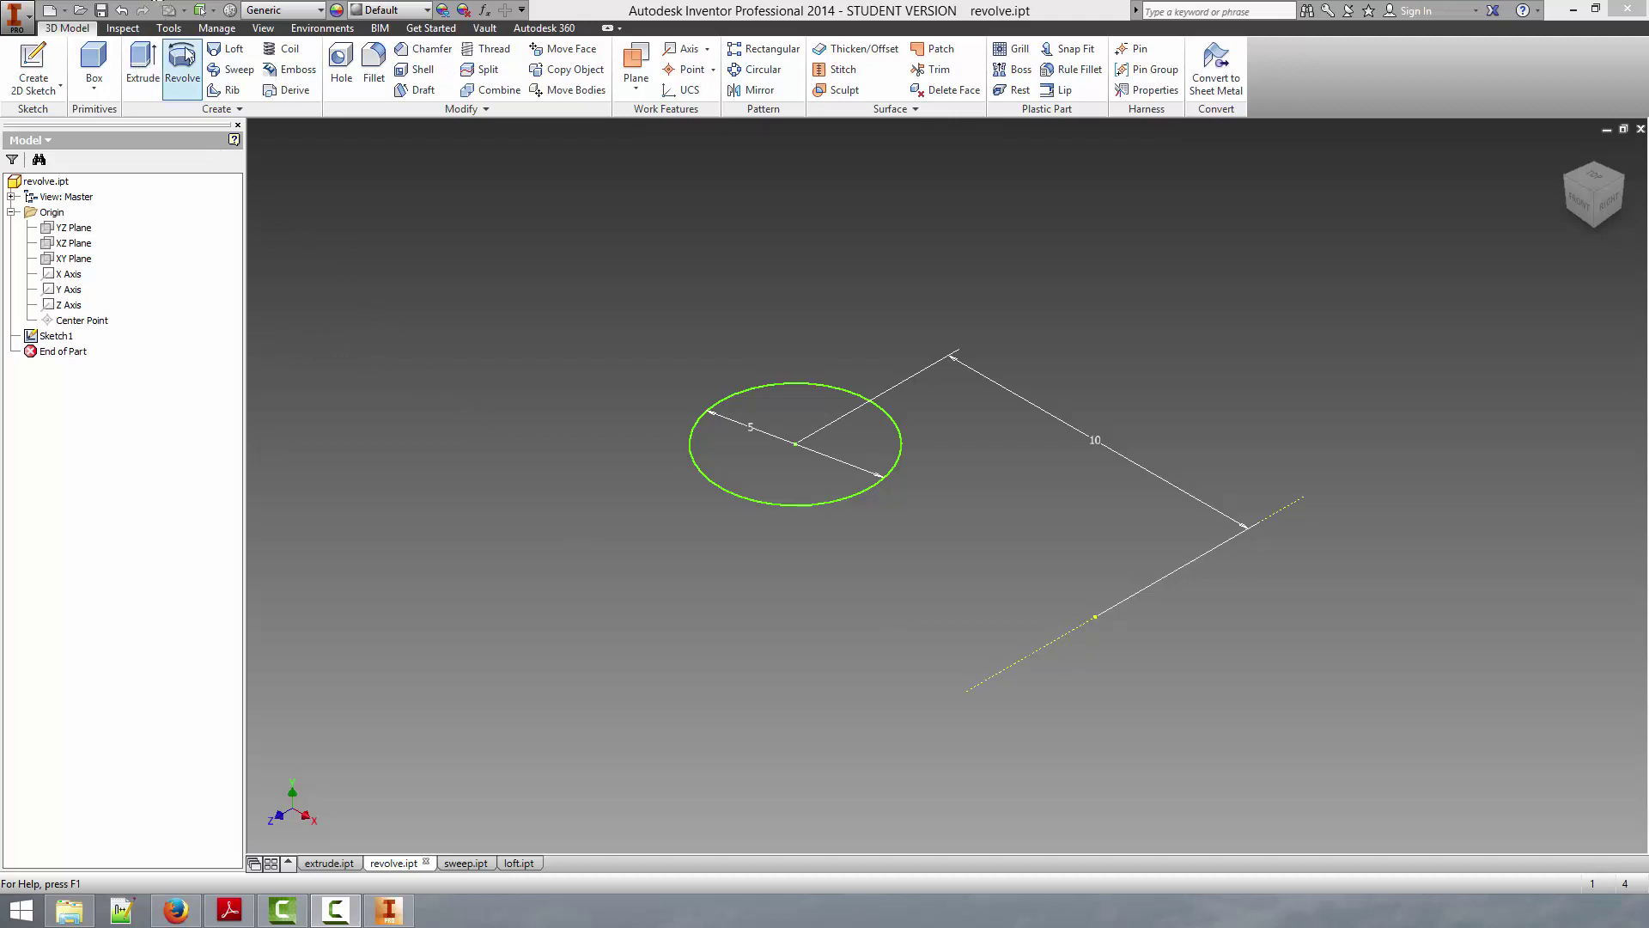
- Revolve the circle about the dashed line axis, previewing the full torus
click(183, 85)
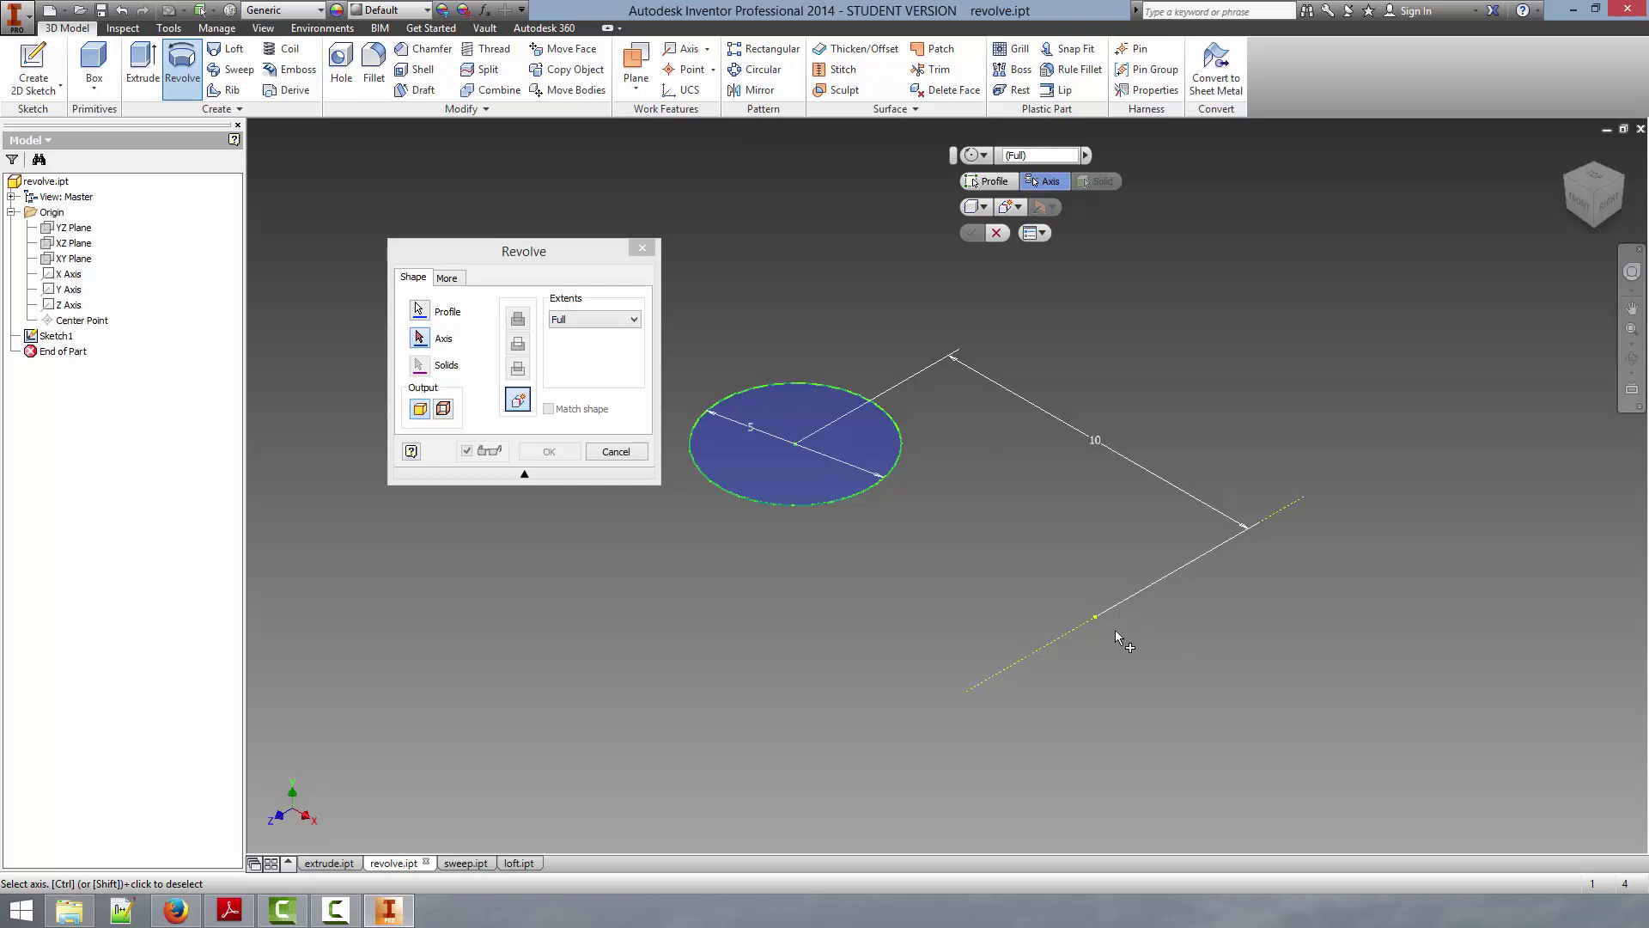
click(1042, 655)
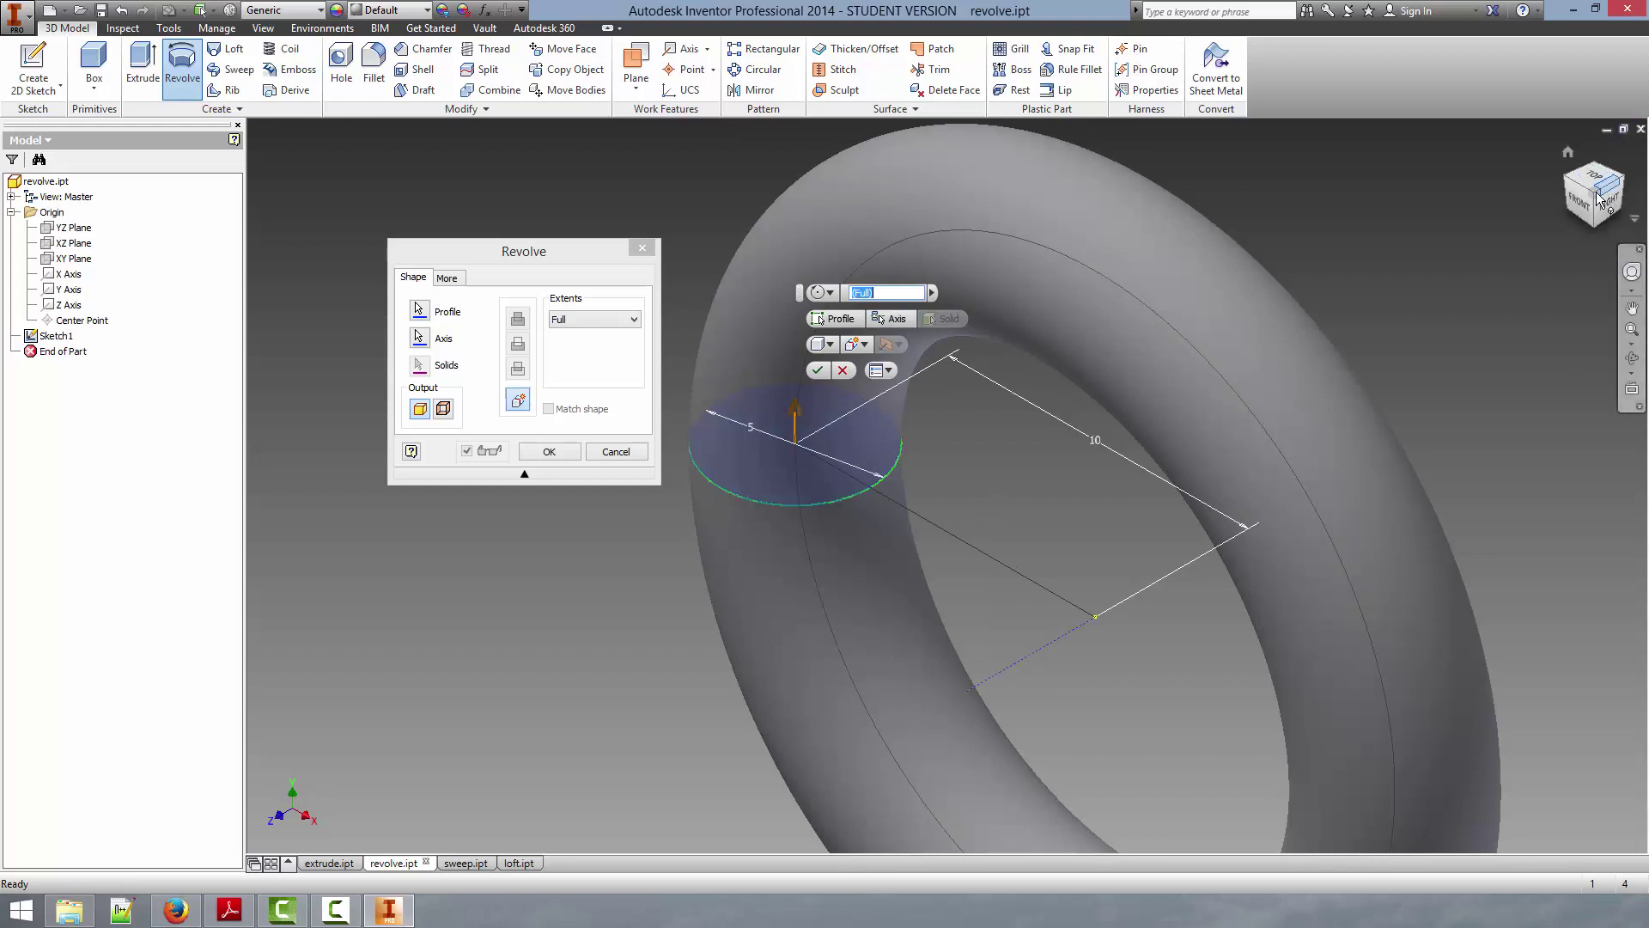
click(1568, 152)
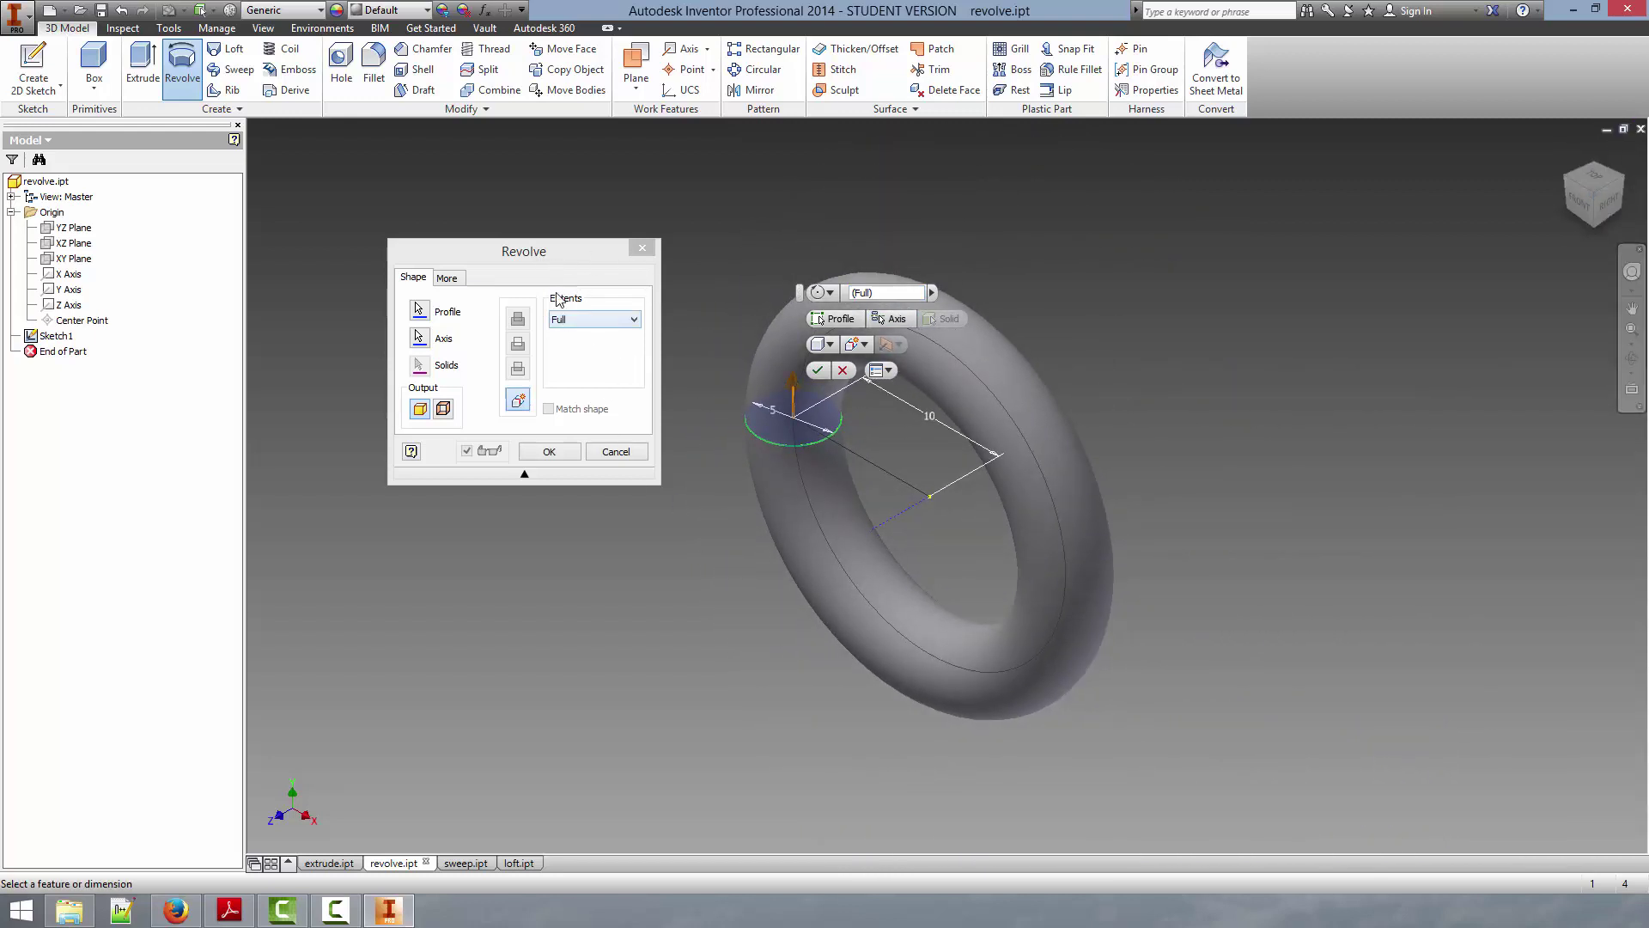
- Set the revolve to an Angle extent and preview flipped, symmetric and asymmetric directions
click(599, 323)
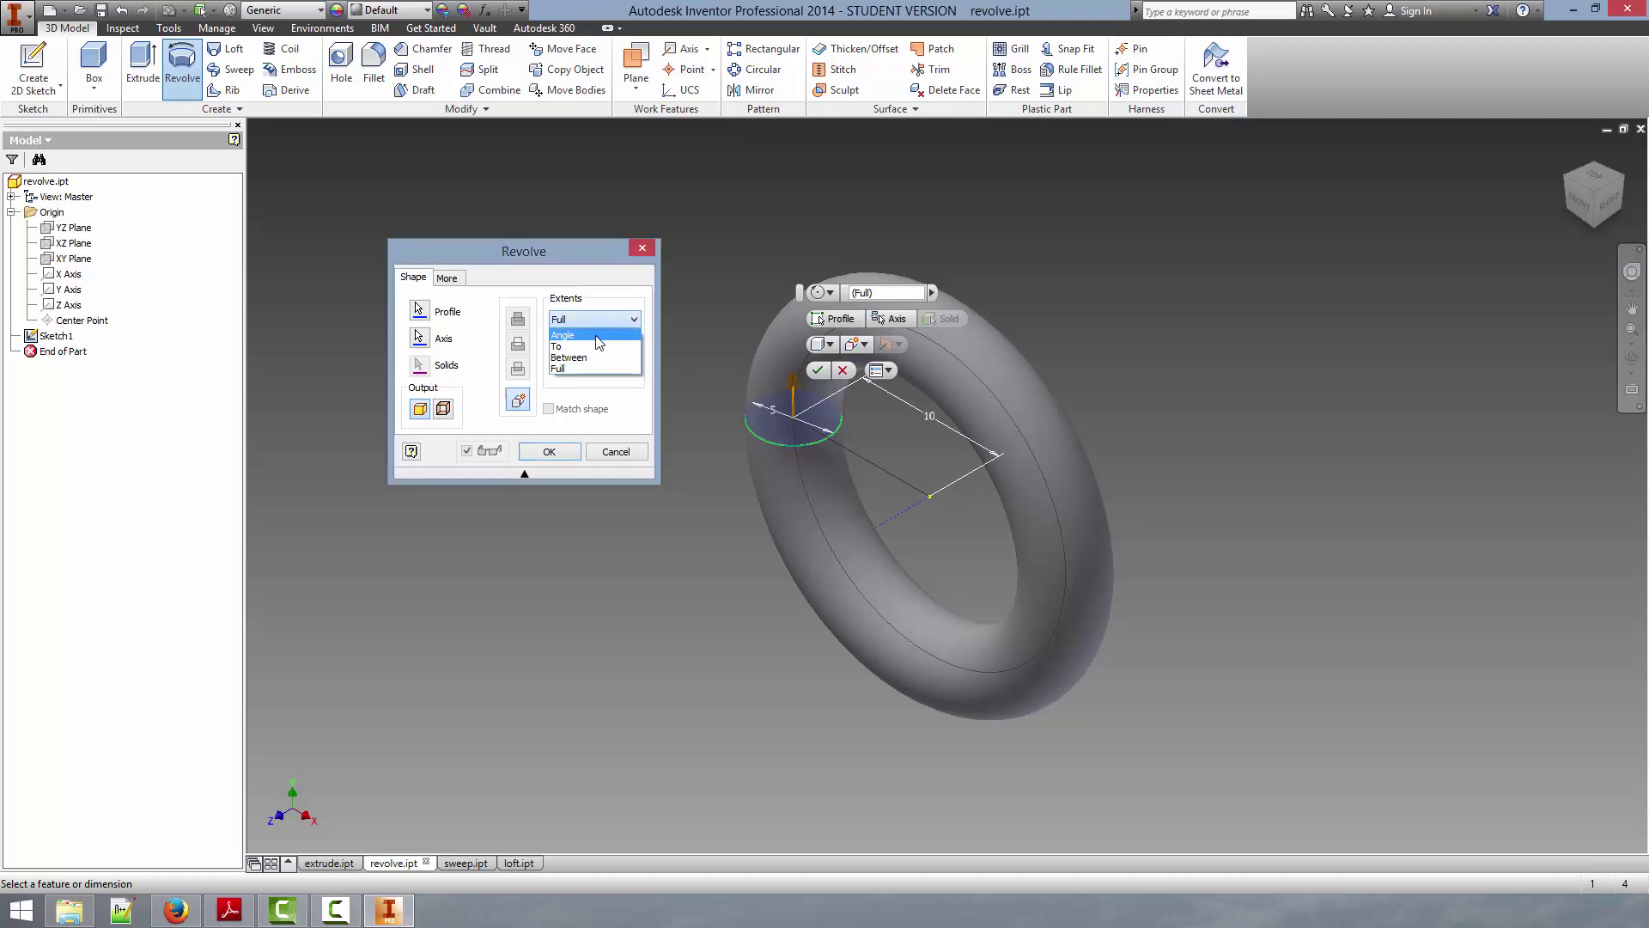
click(597, 336)
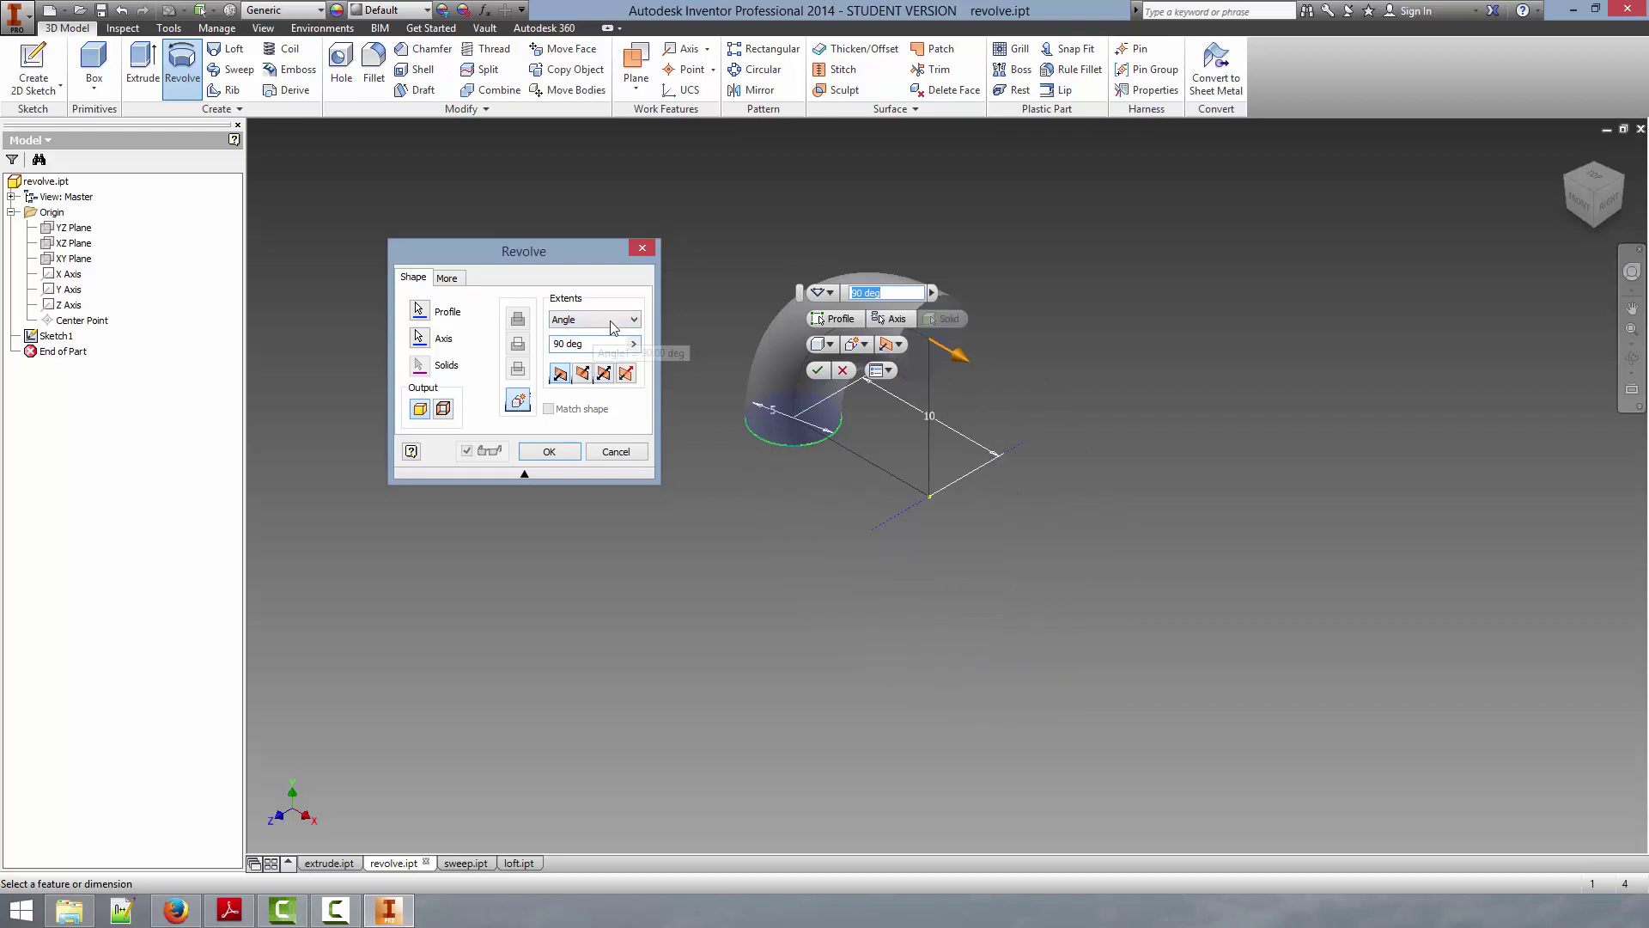
click(582, 375)
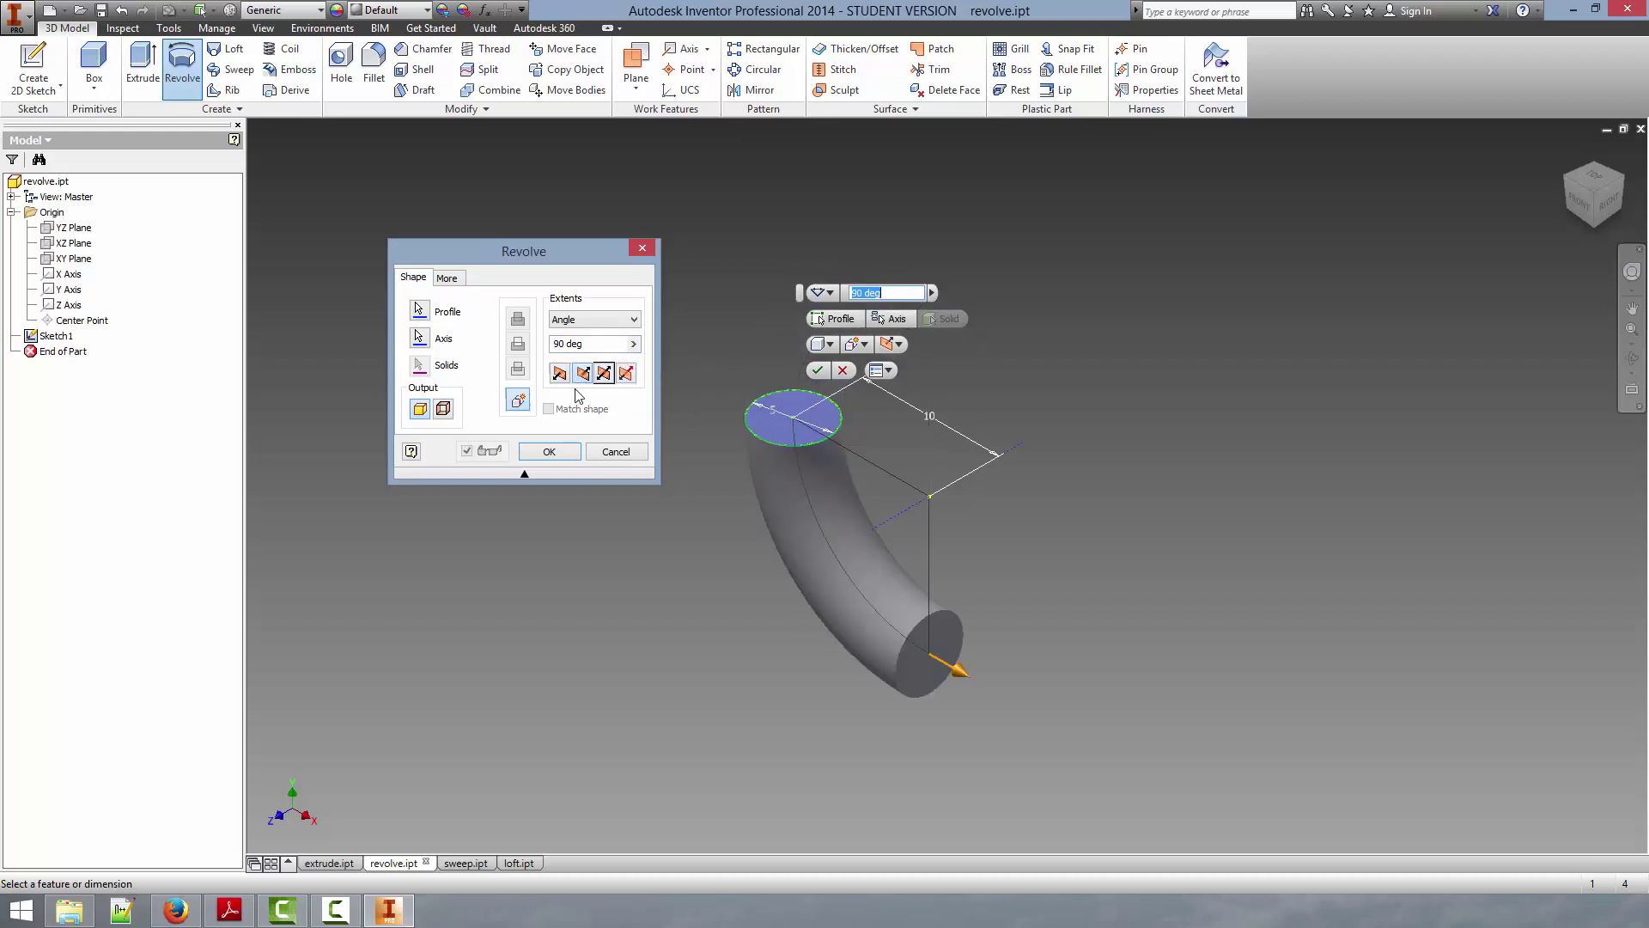
click(607, 374)
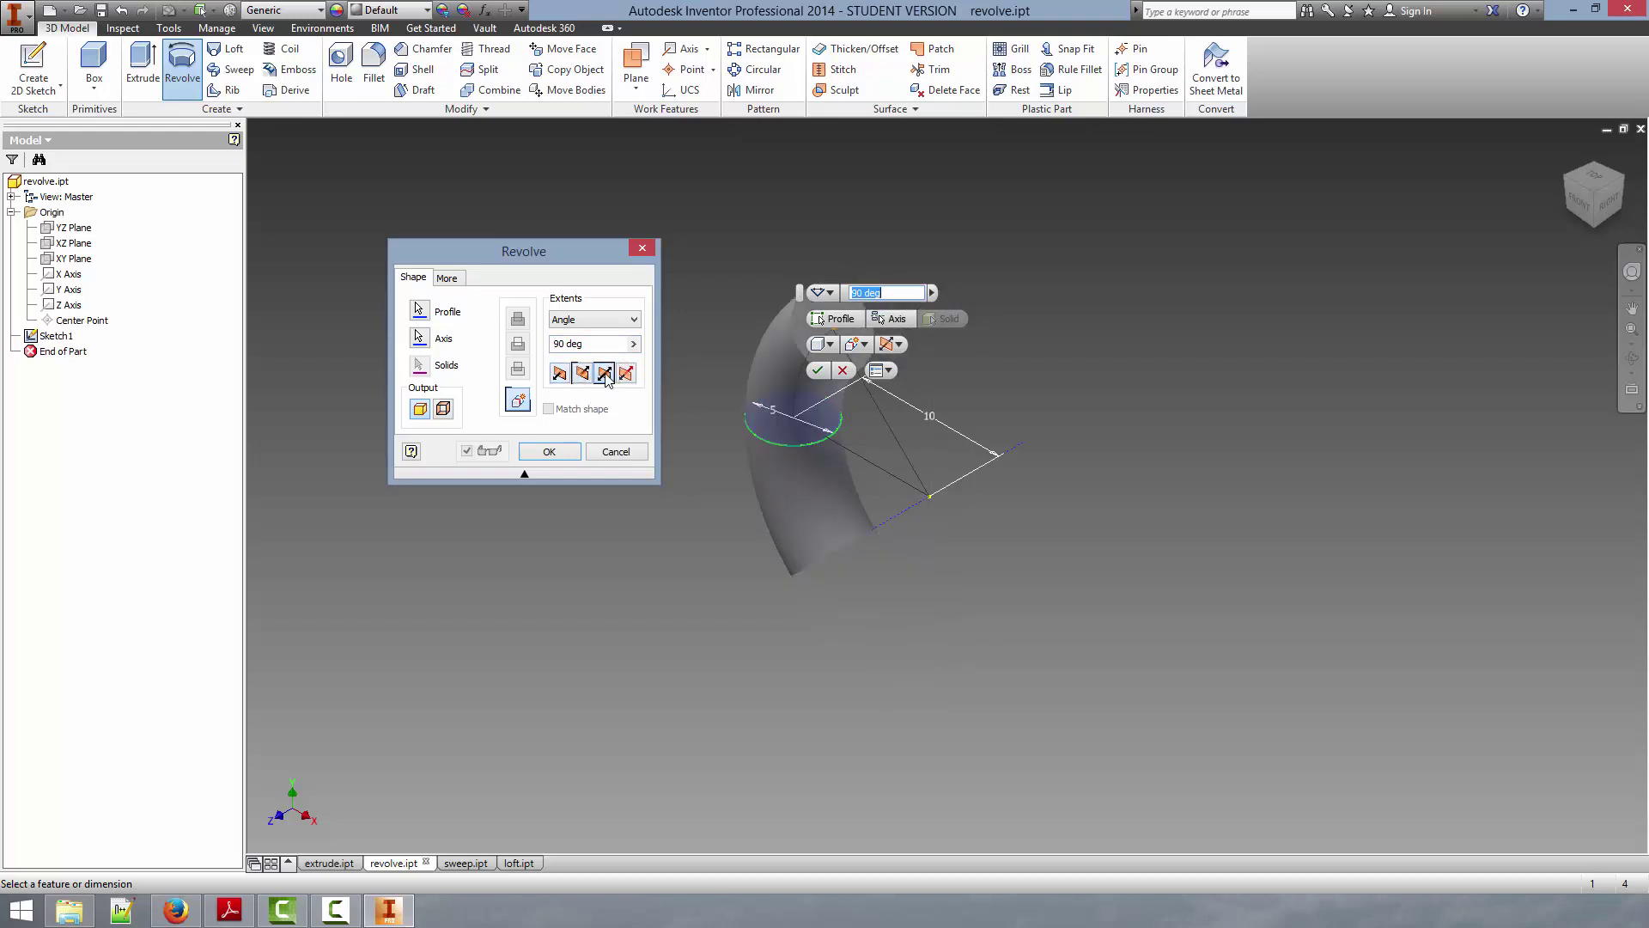
click(626, 375)
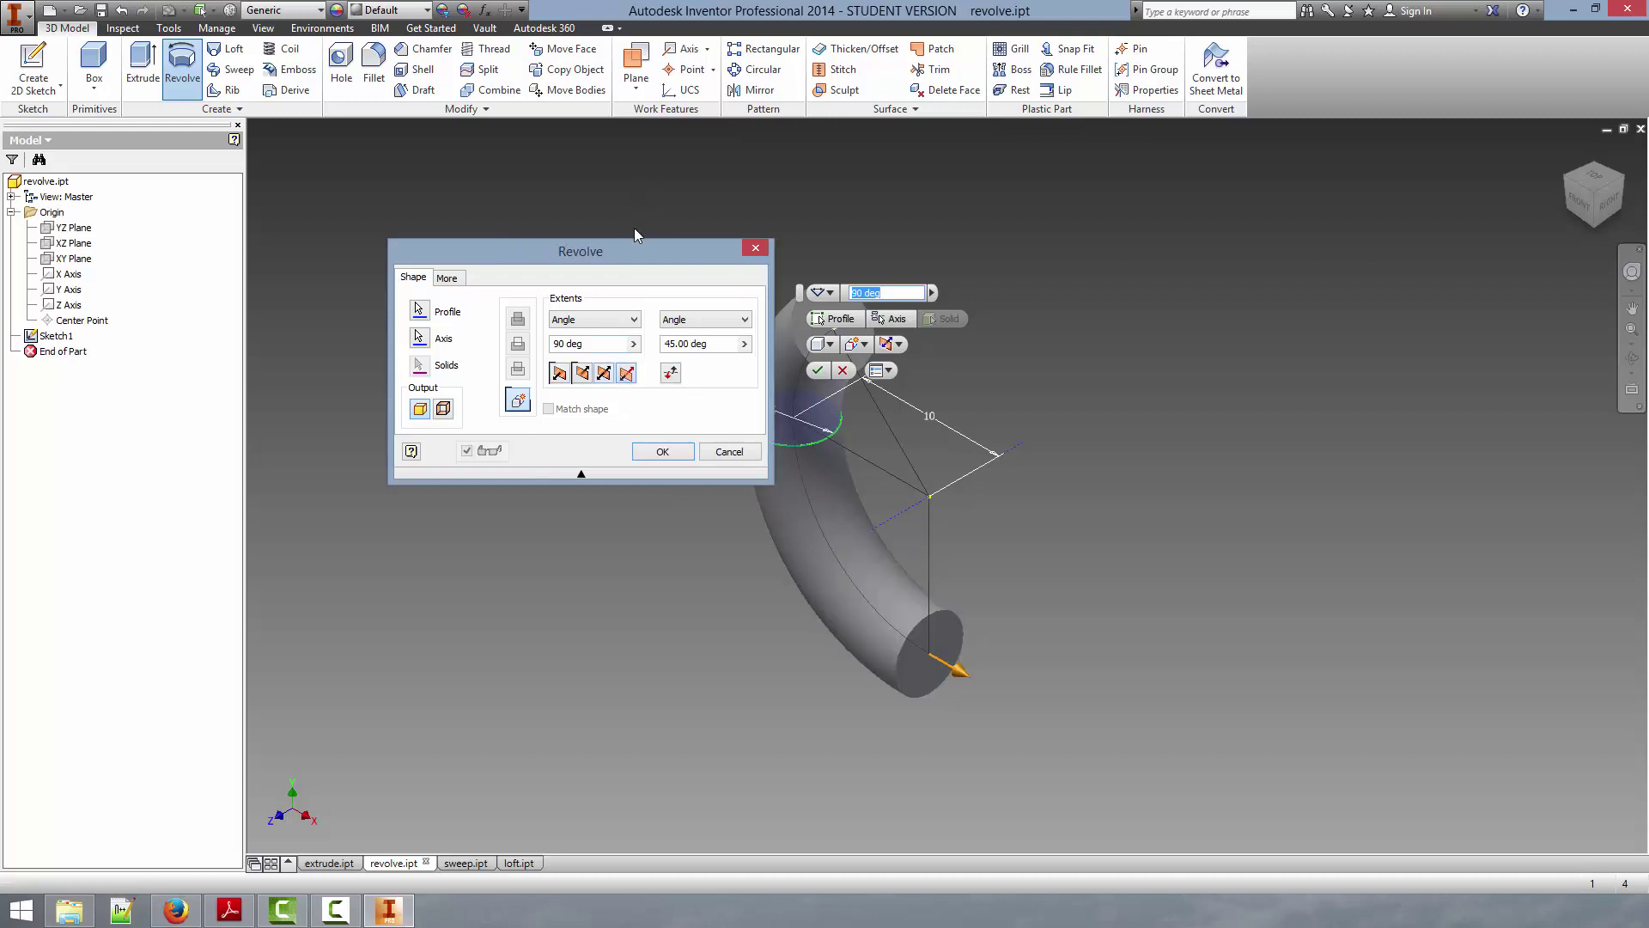
drag(631, 250, 541, 258)
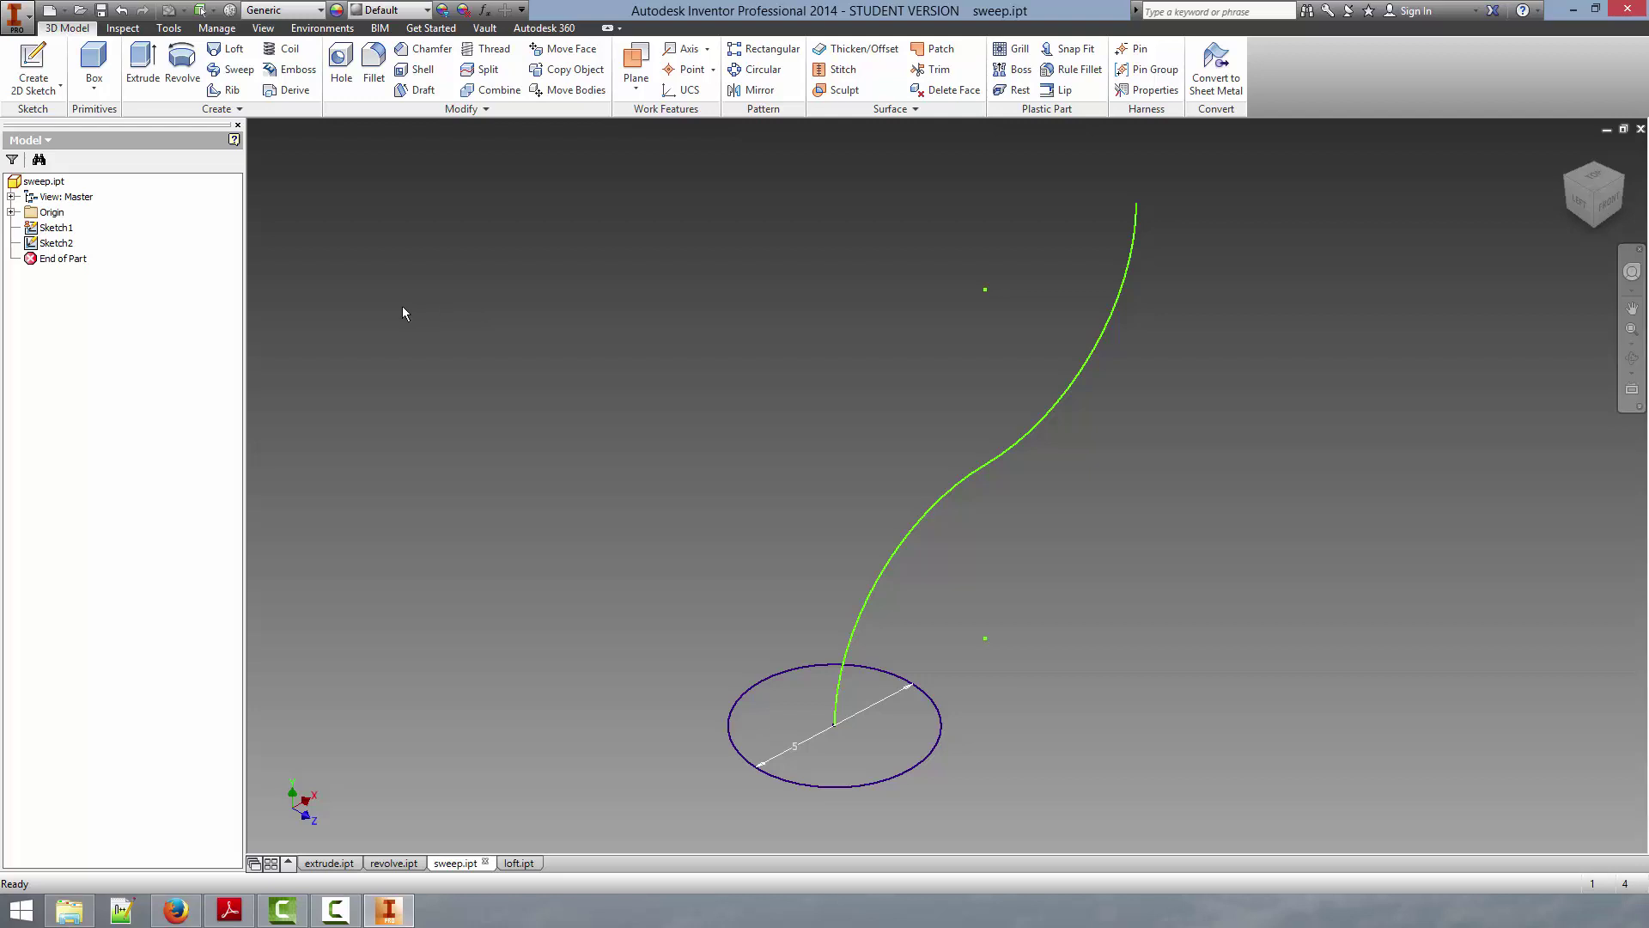
- View the S-curve path and circle profile from the Front, Back and Top with the ViewCube
click(1612, 207)
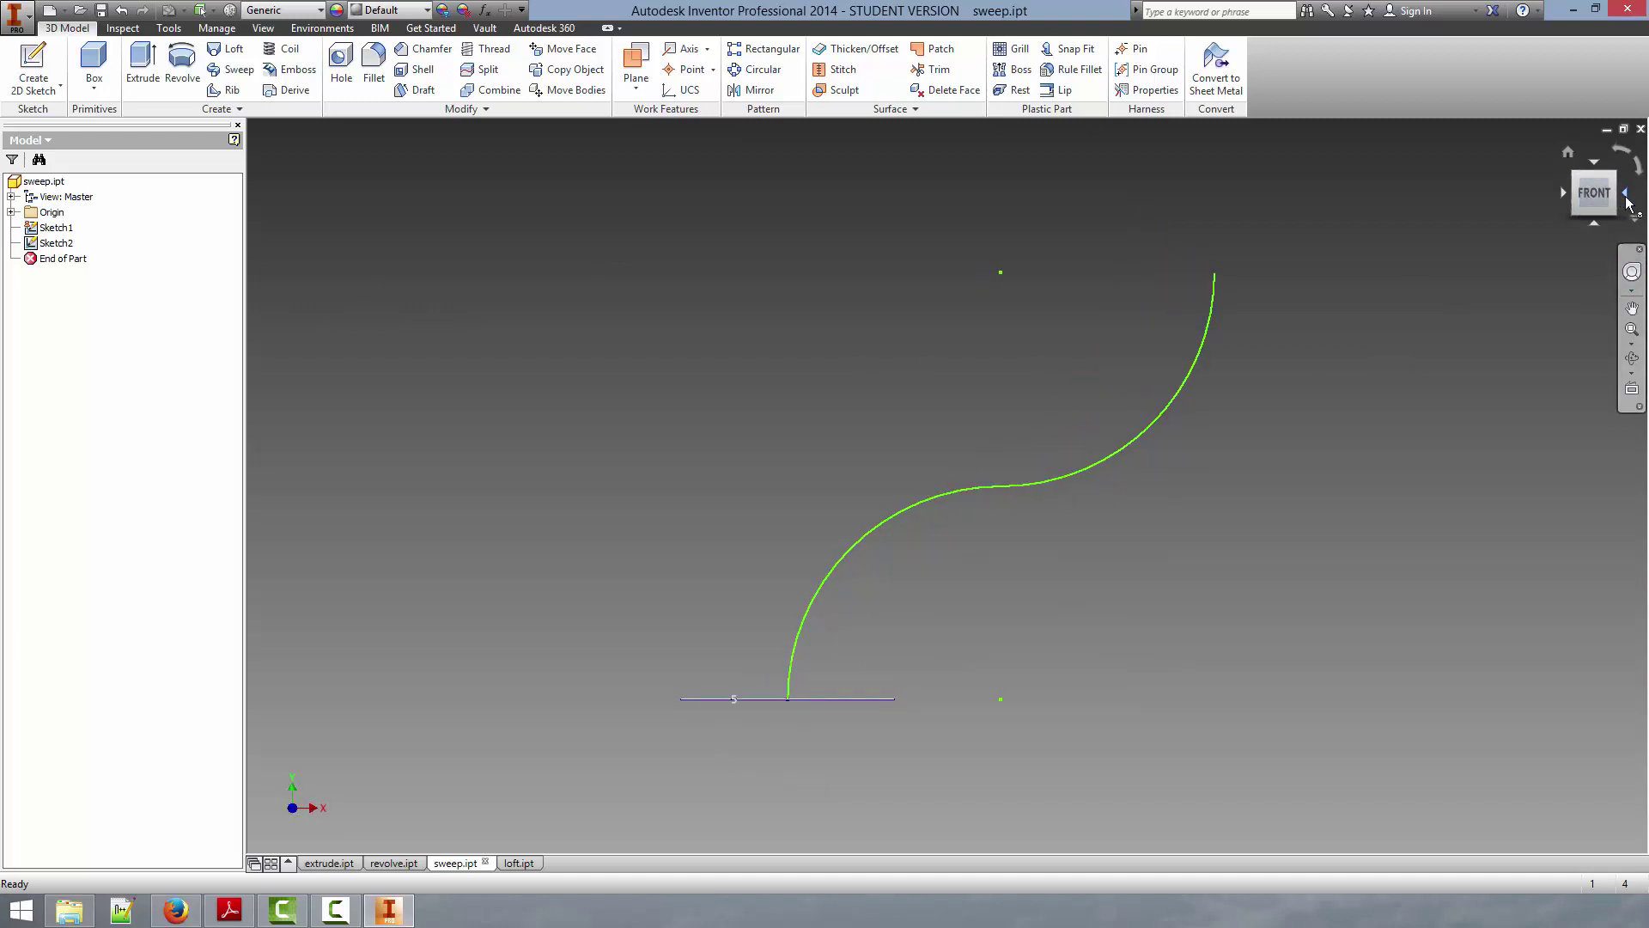
click(1625, 203)
click(1629, 198)
click(1596, 167)
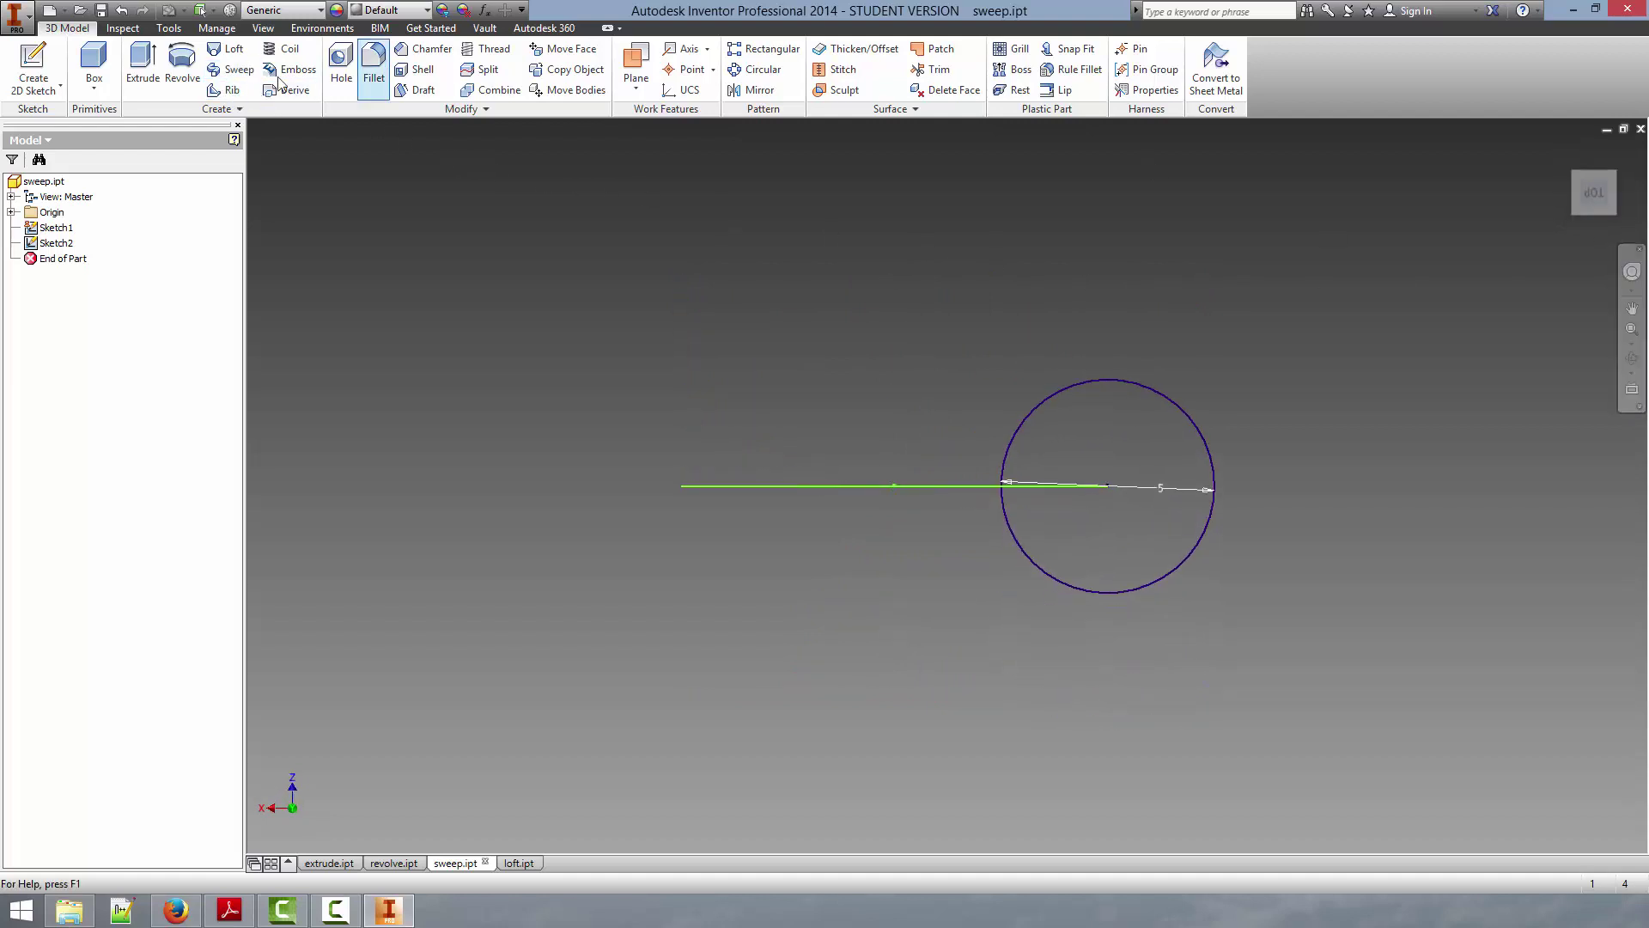
- Sweep the 5-diameter circle along the S-curve path into a solid tube
click(228, 70)
click(1595, 215)
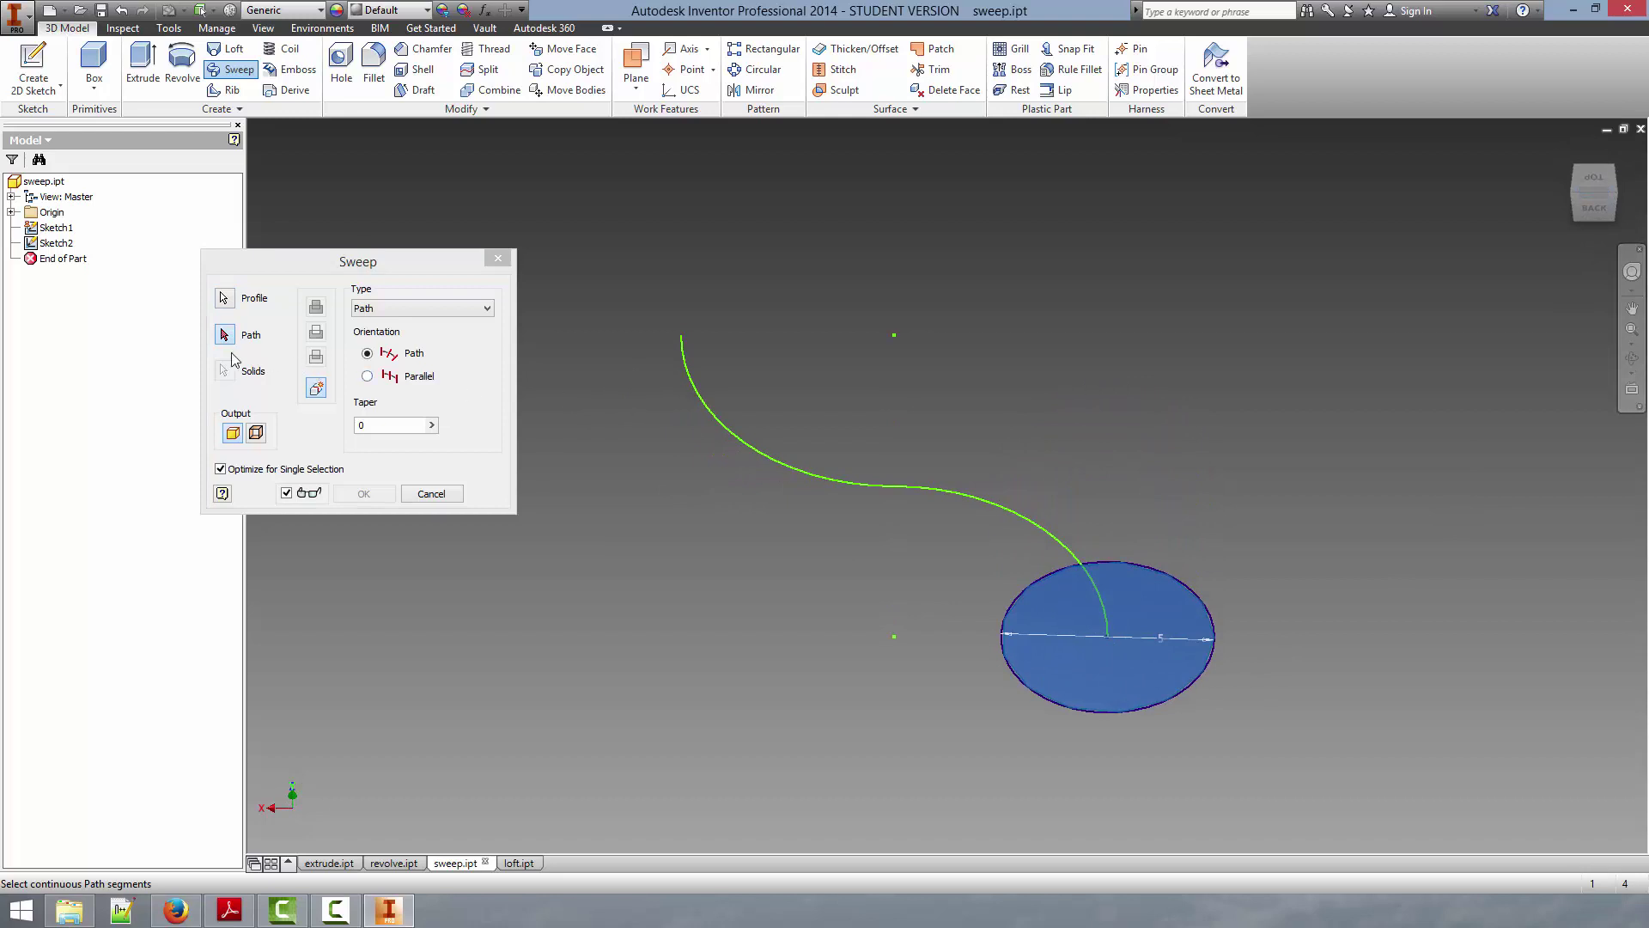
click(681, 350)
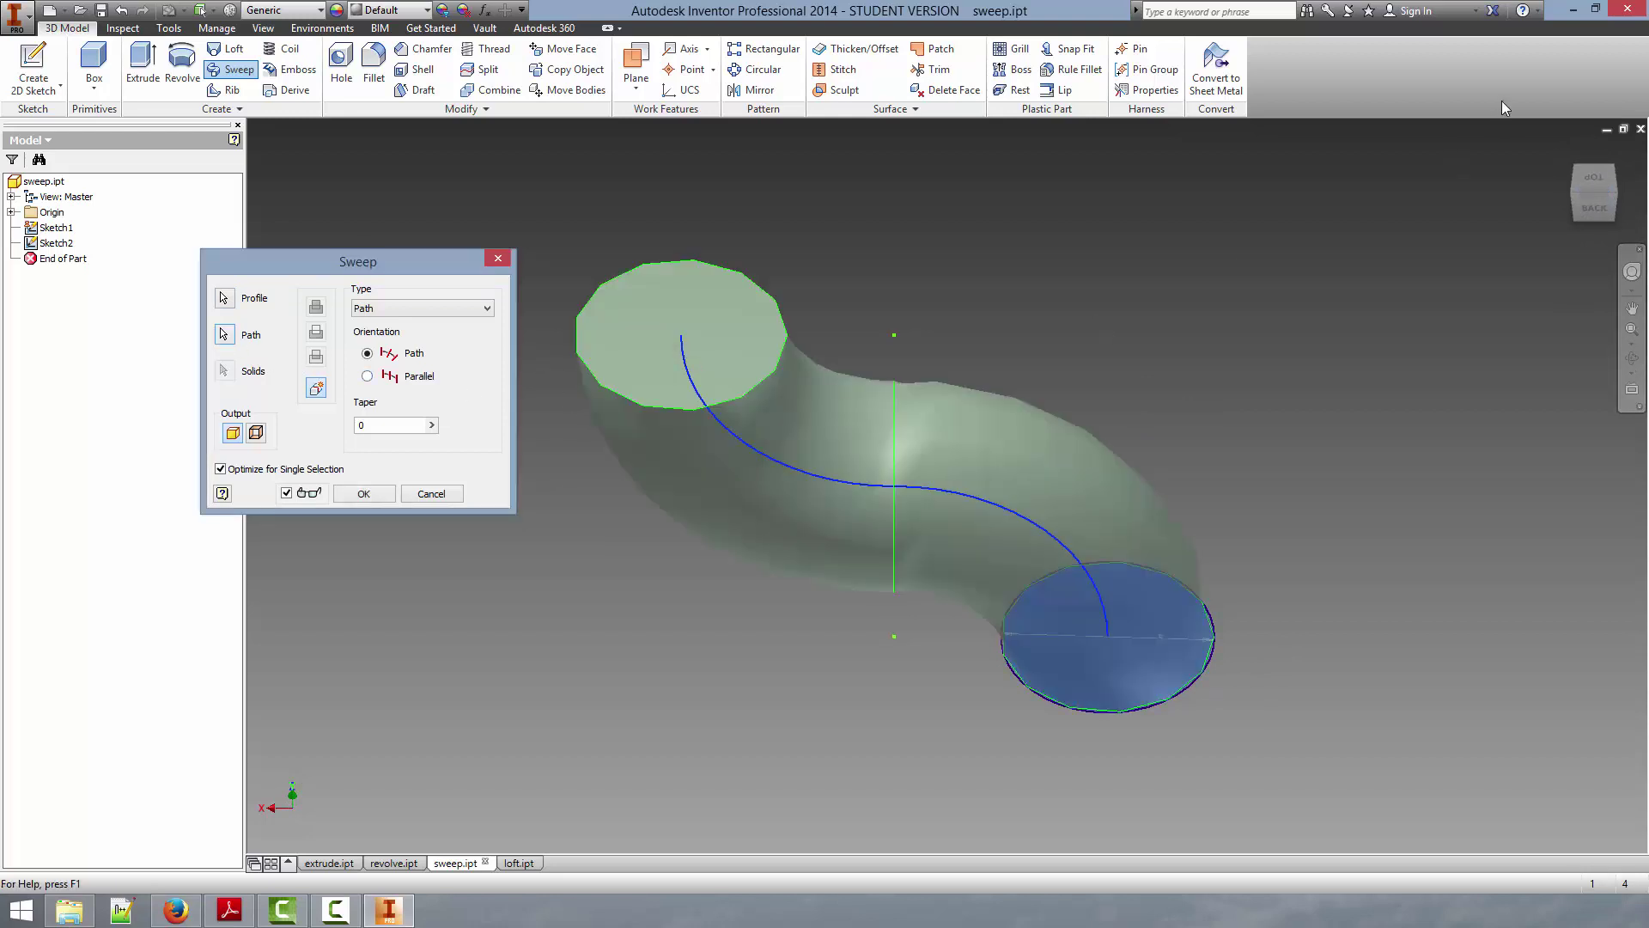
click(1599, 205)
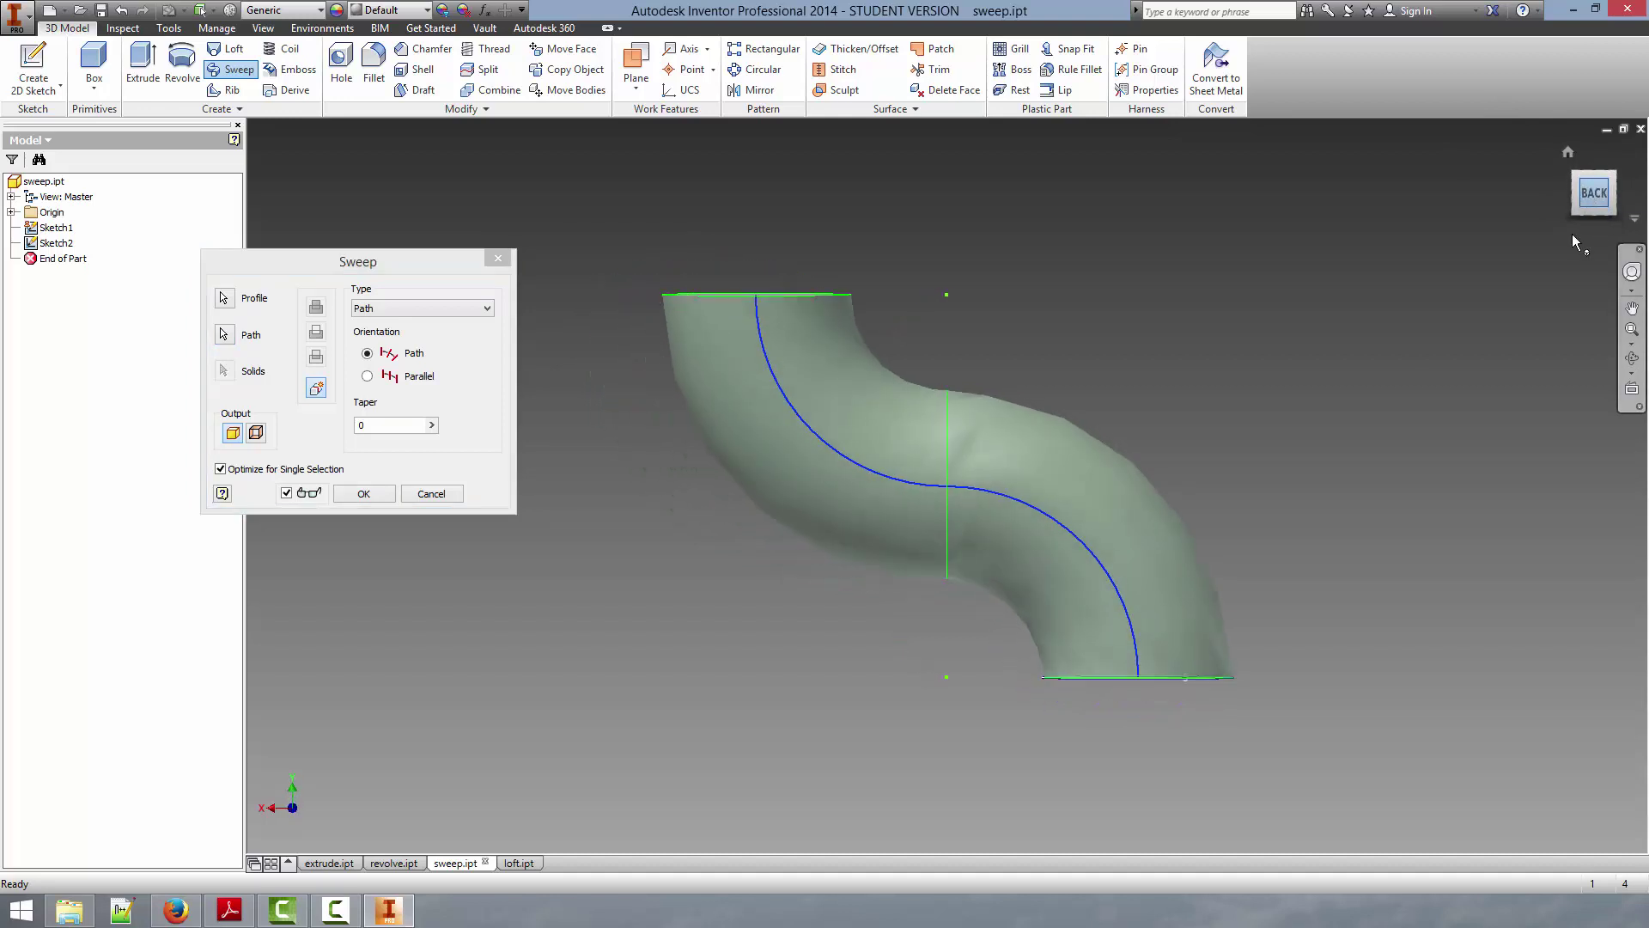
click(366, 492)
- Orbit to a 3D view of the tube, then switch to loft.ipt
click(1562, 193)
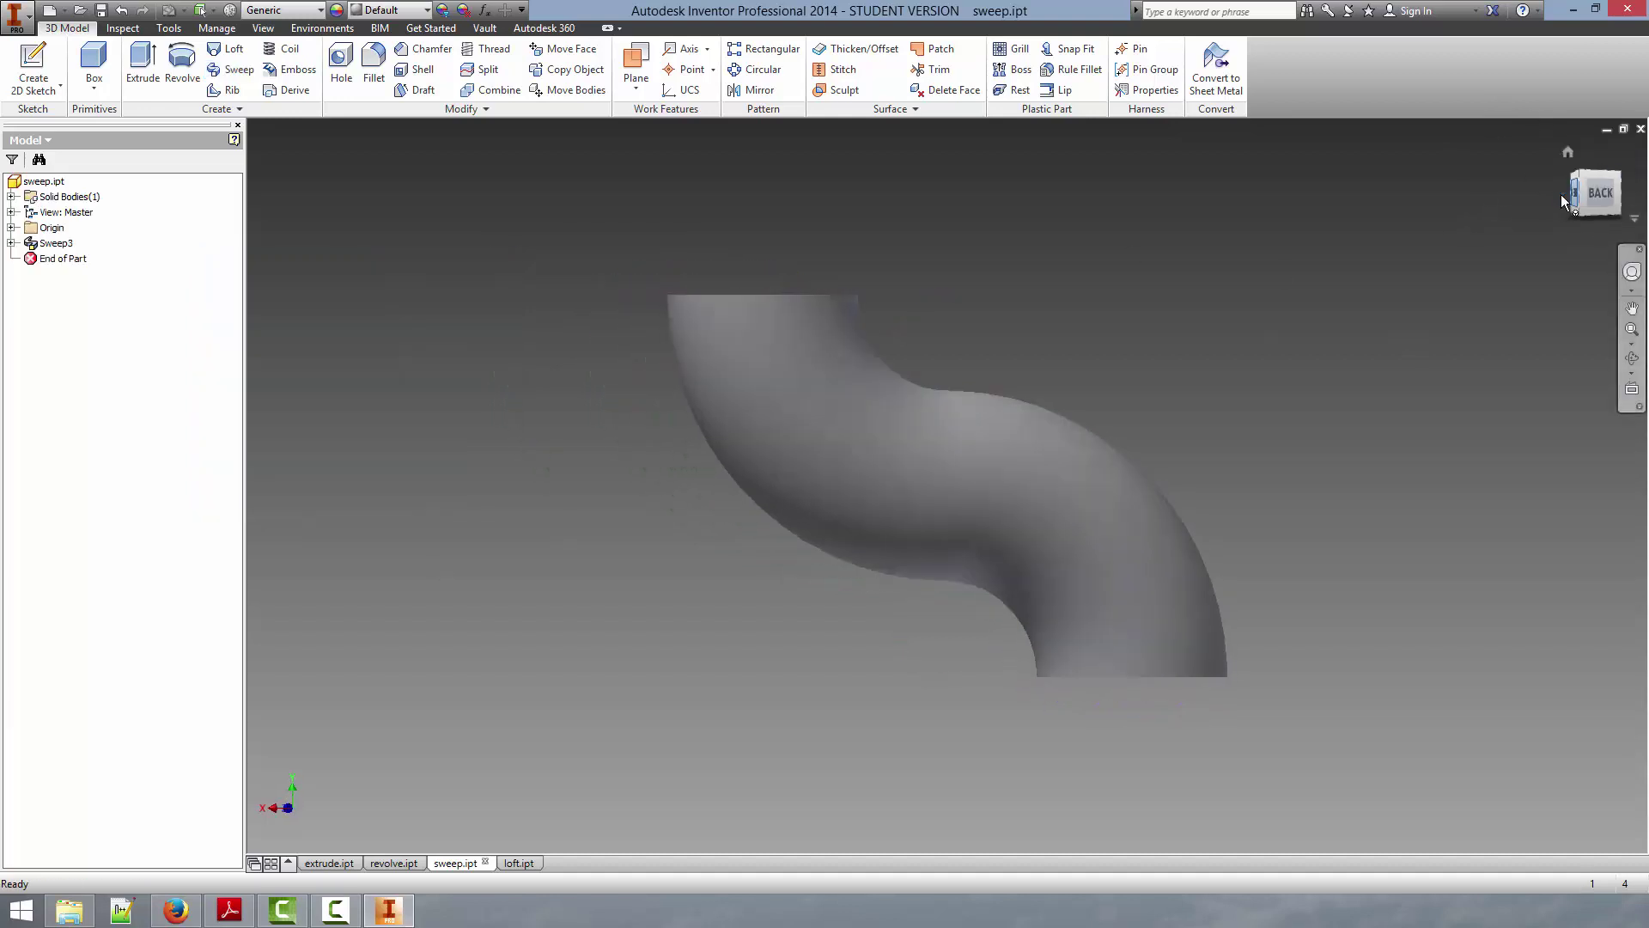
click(1574, 178)
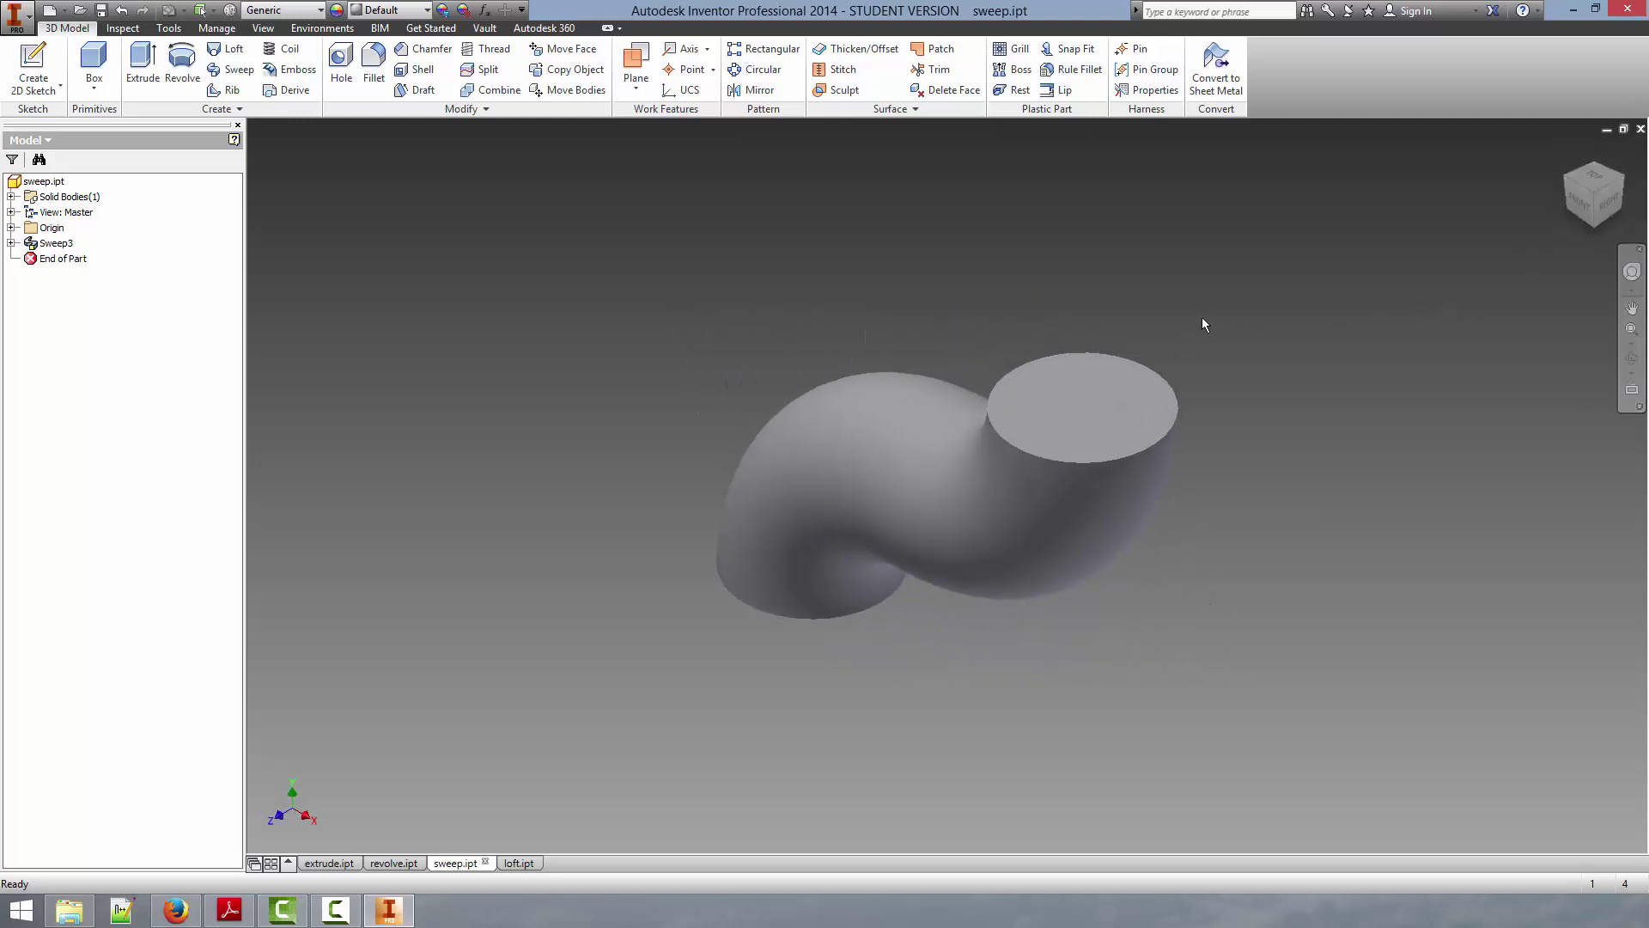
key(ctrl+Tab)
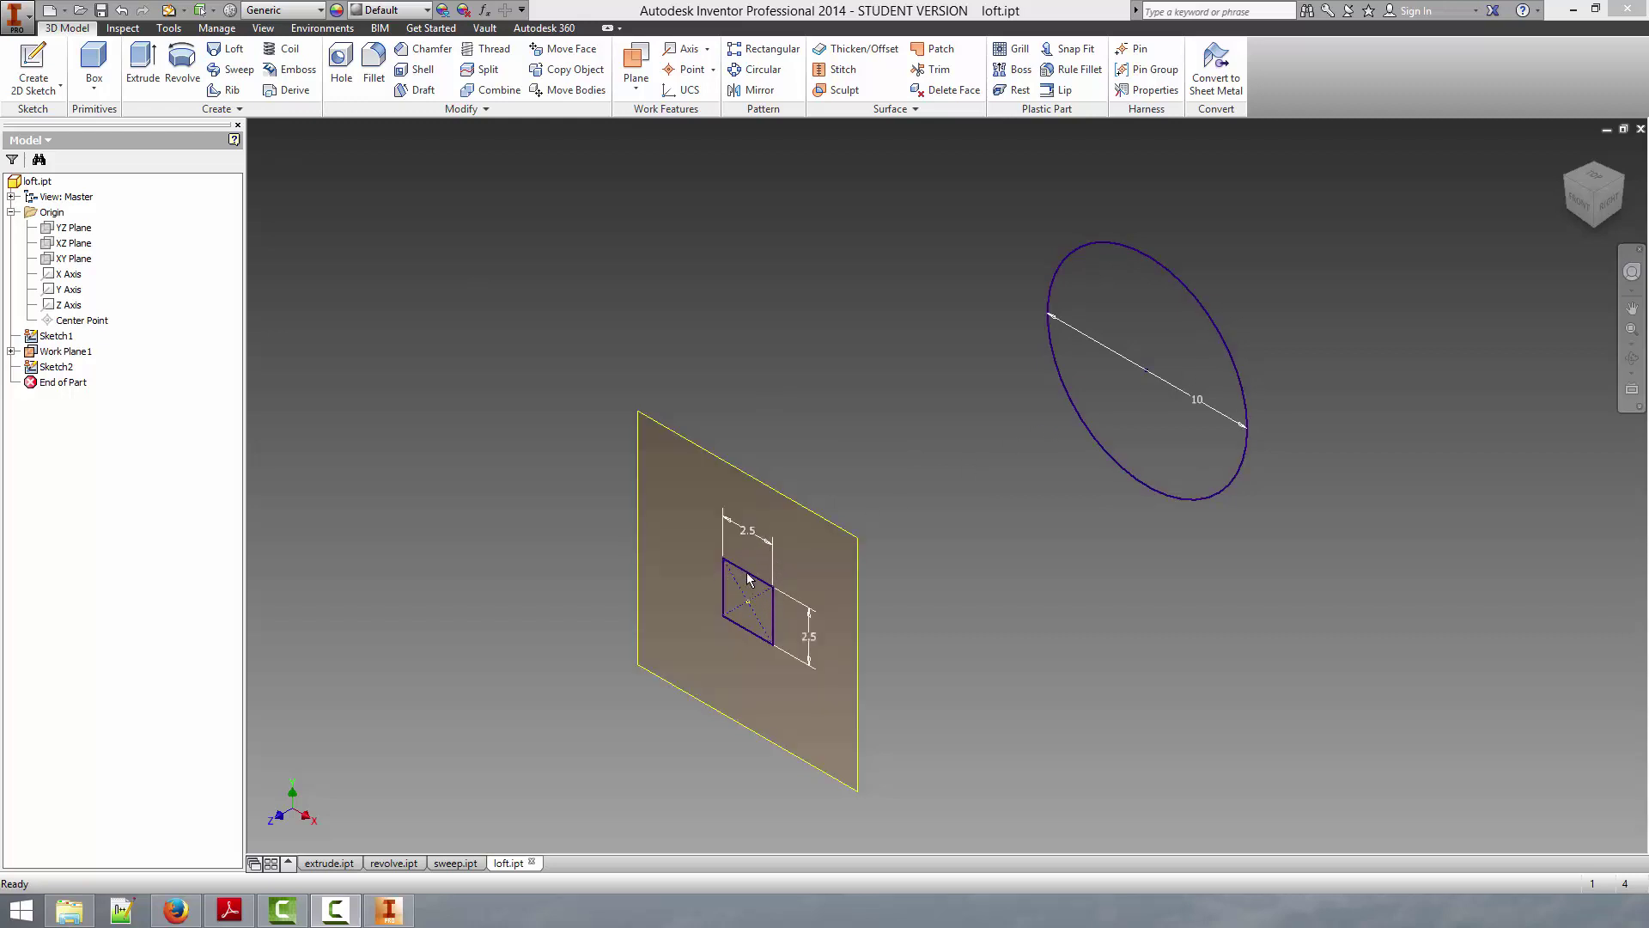
click(1596, 180)
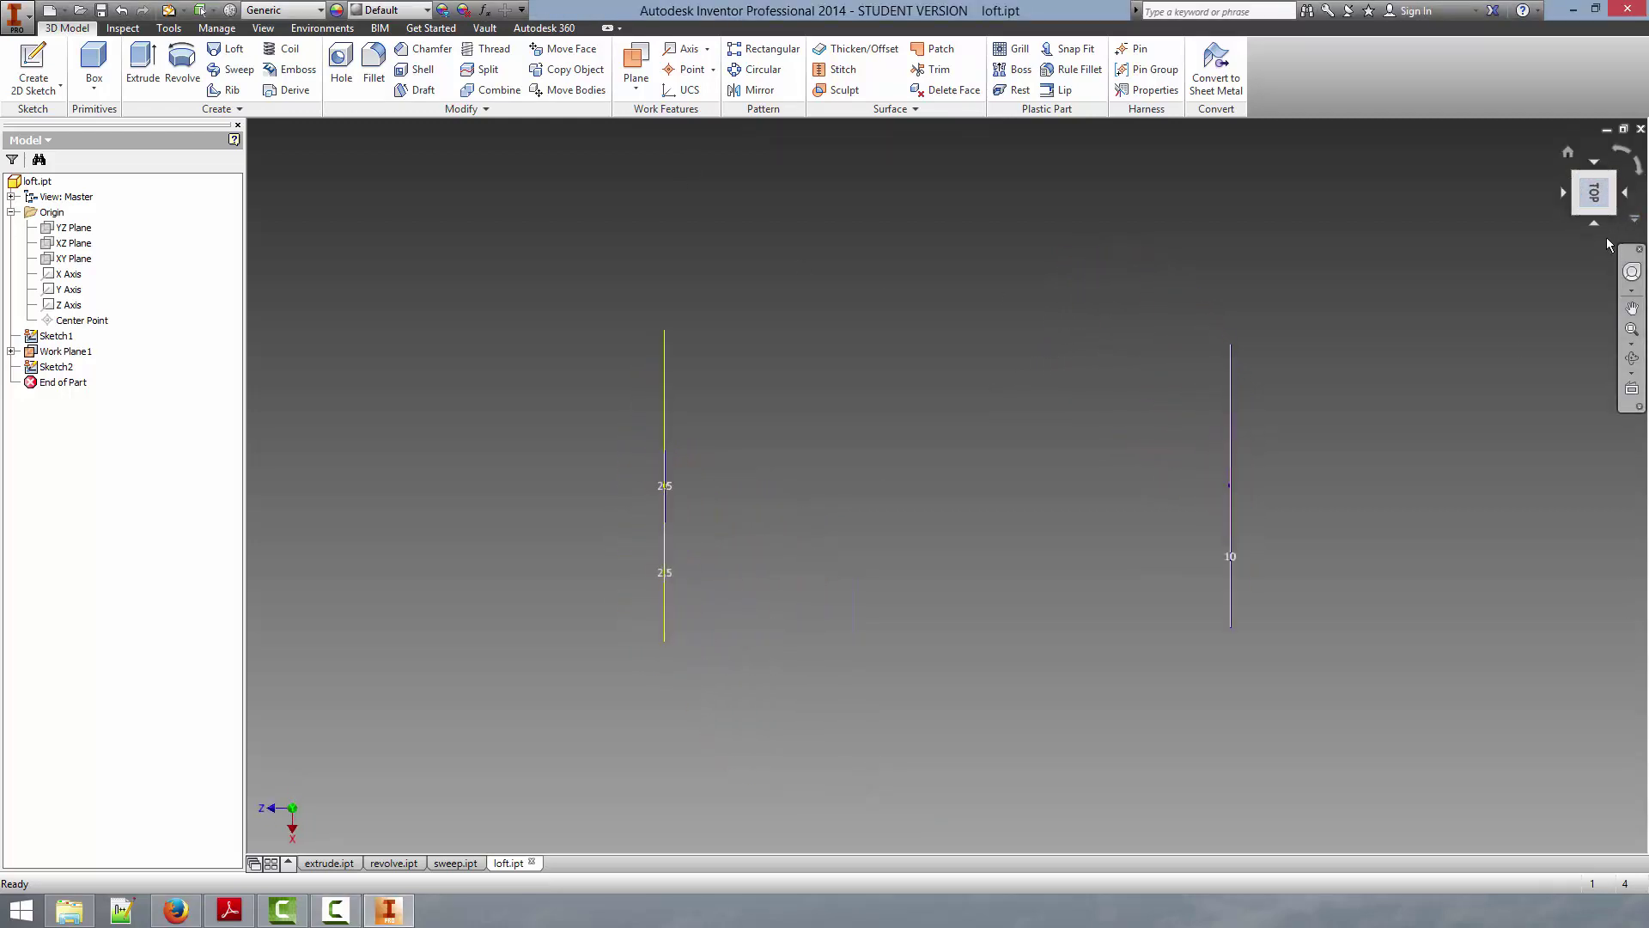
click(1567, 151)
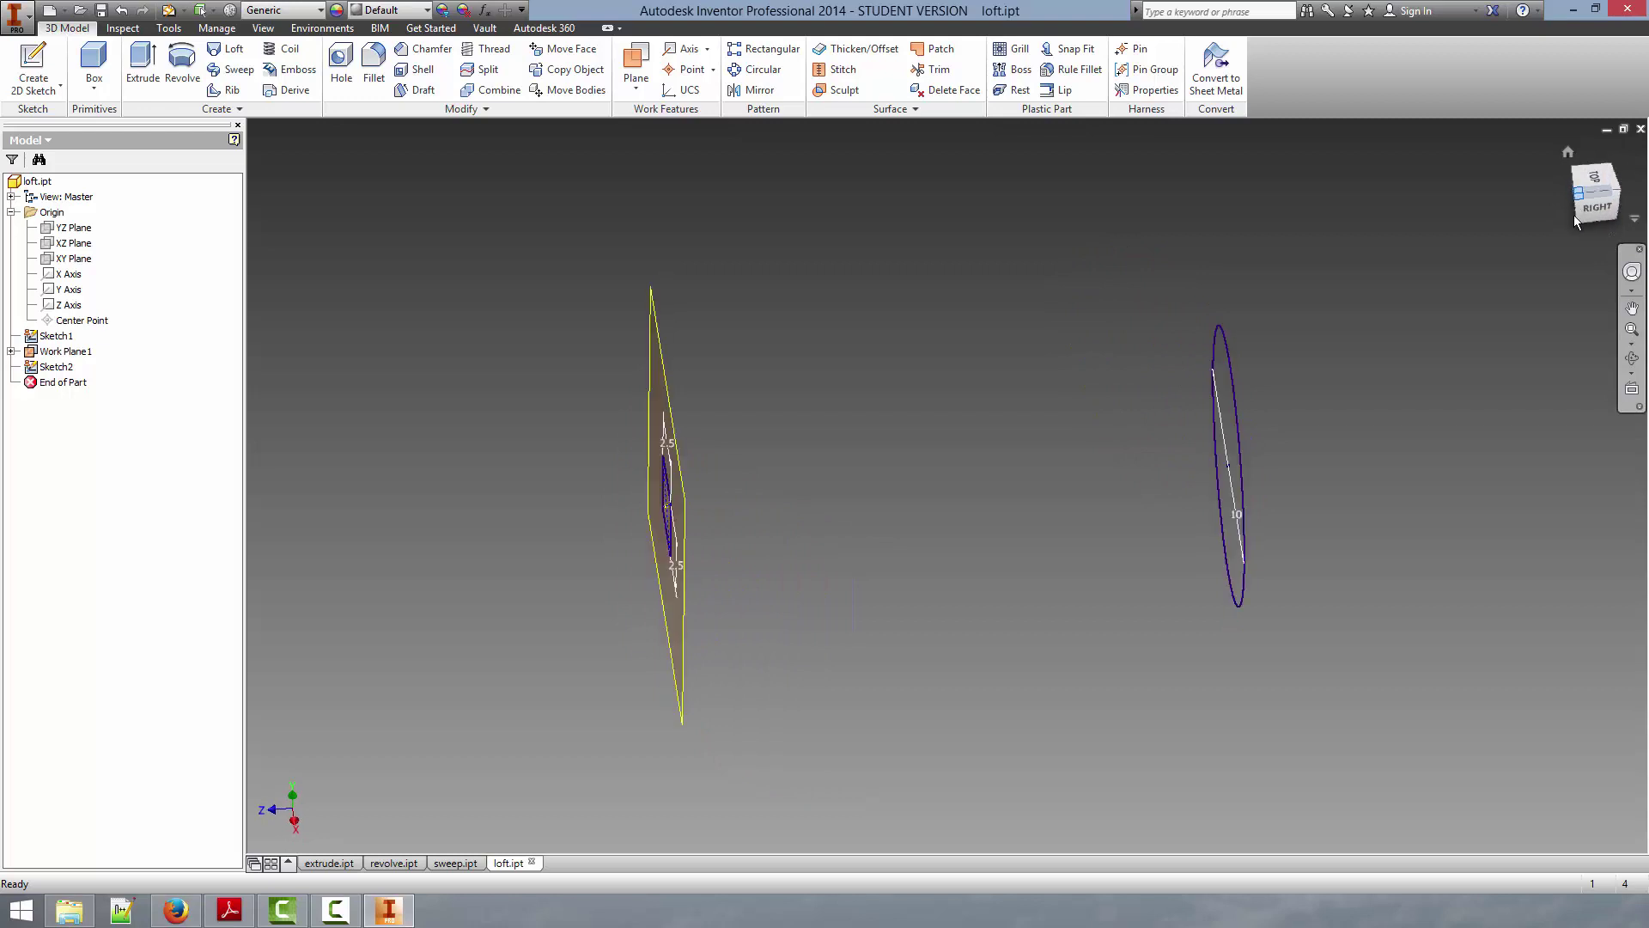
- Loft the Sketch1 circle (10 diameter) to the Sketch2 square (2.5) as solid Loft1
click(234, 53)
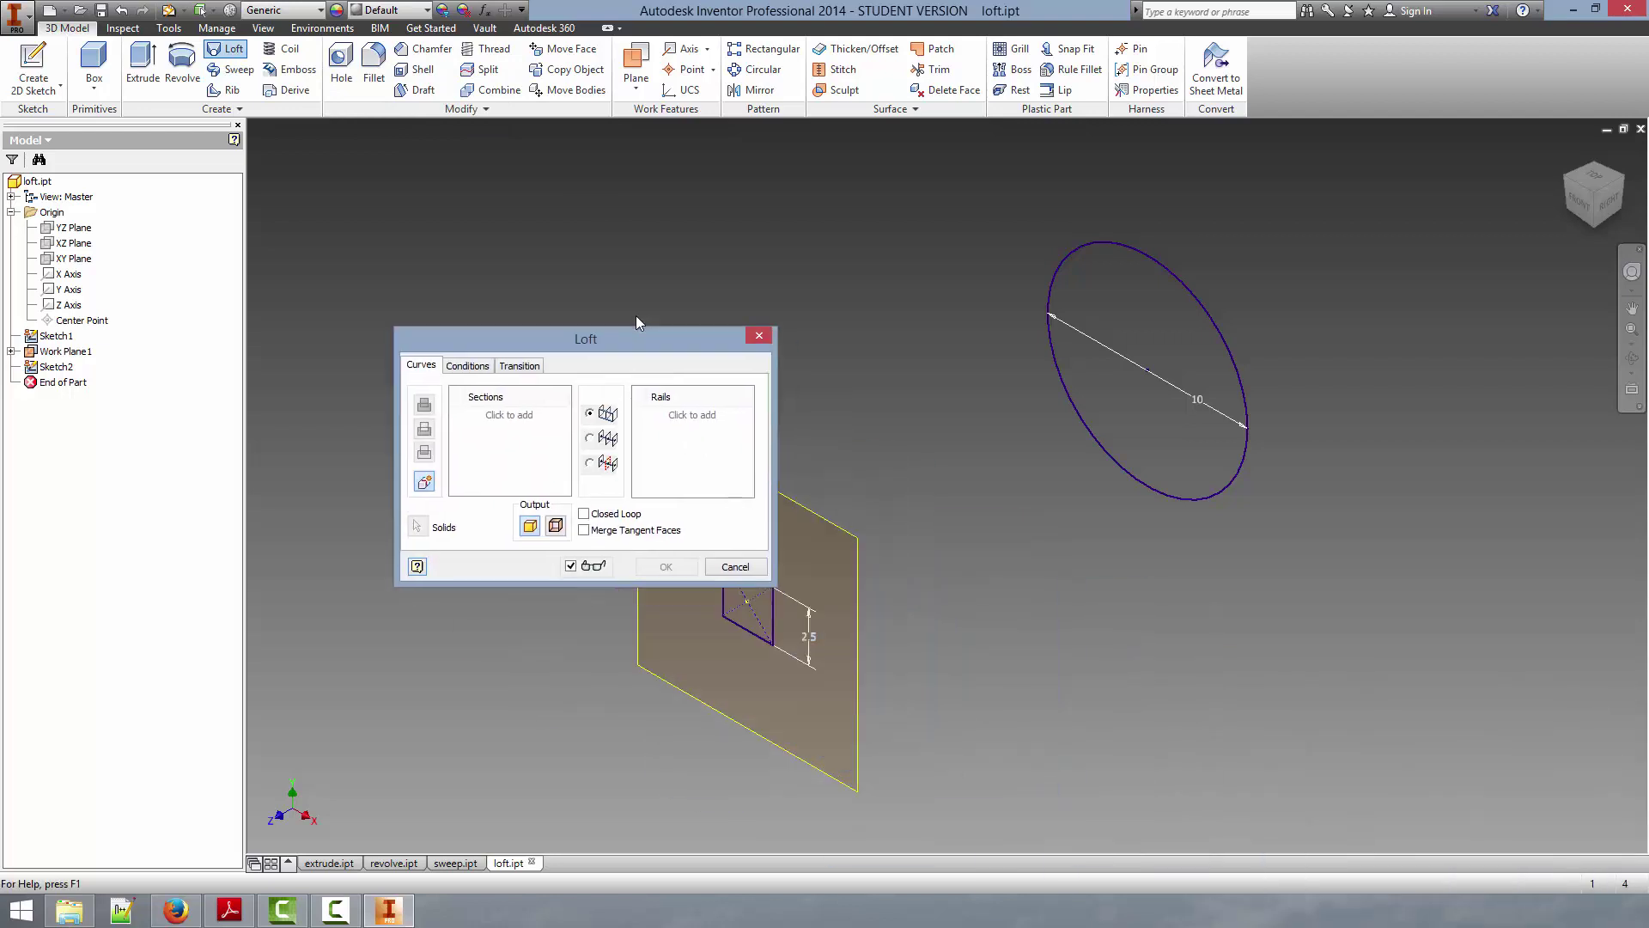
drag(622, 309, 551, 234)
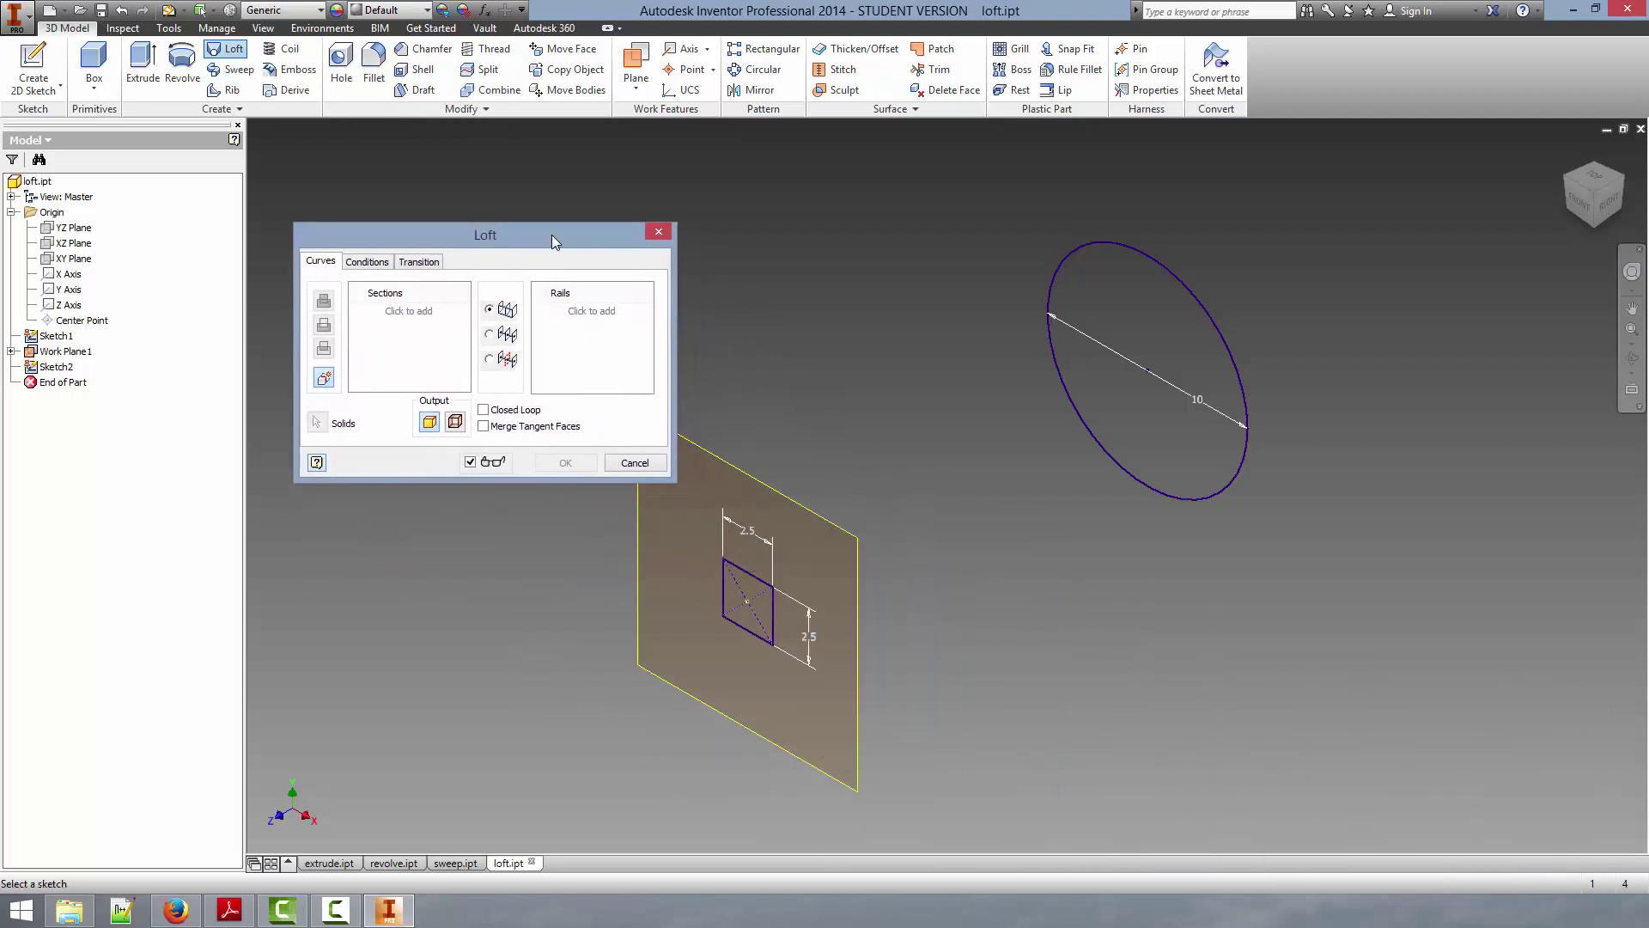
click(397, 311)
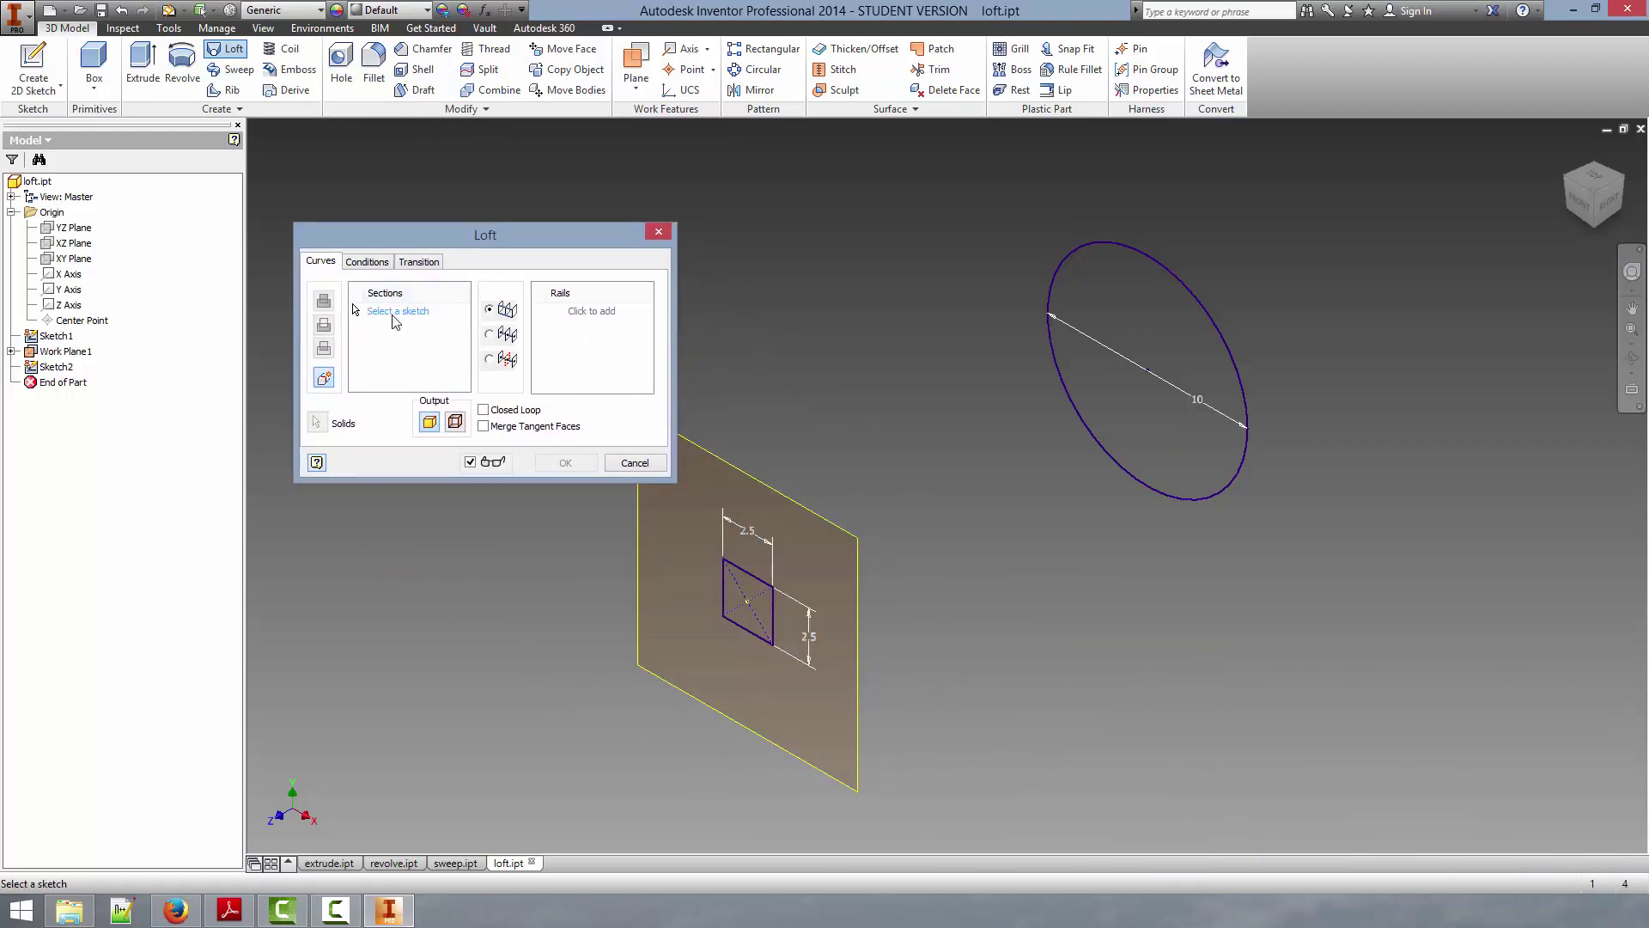
click(1145, 260)
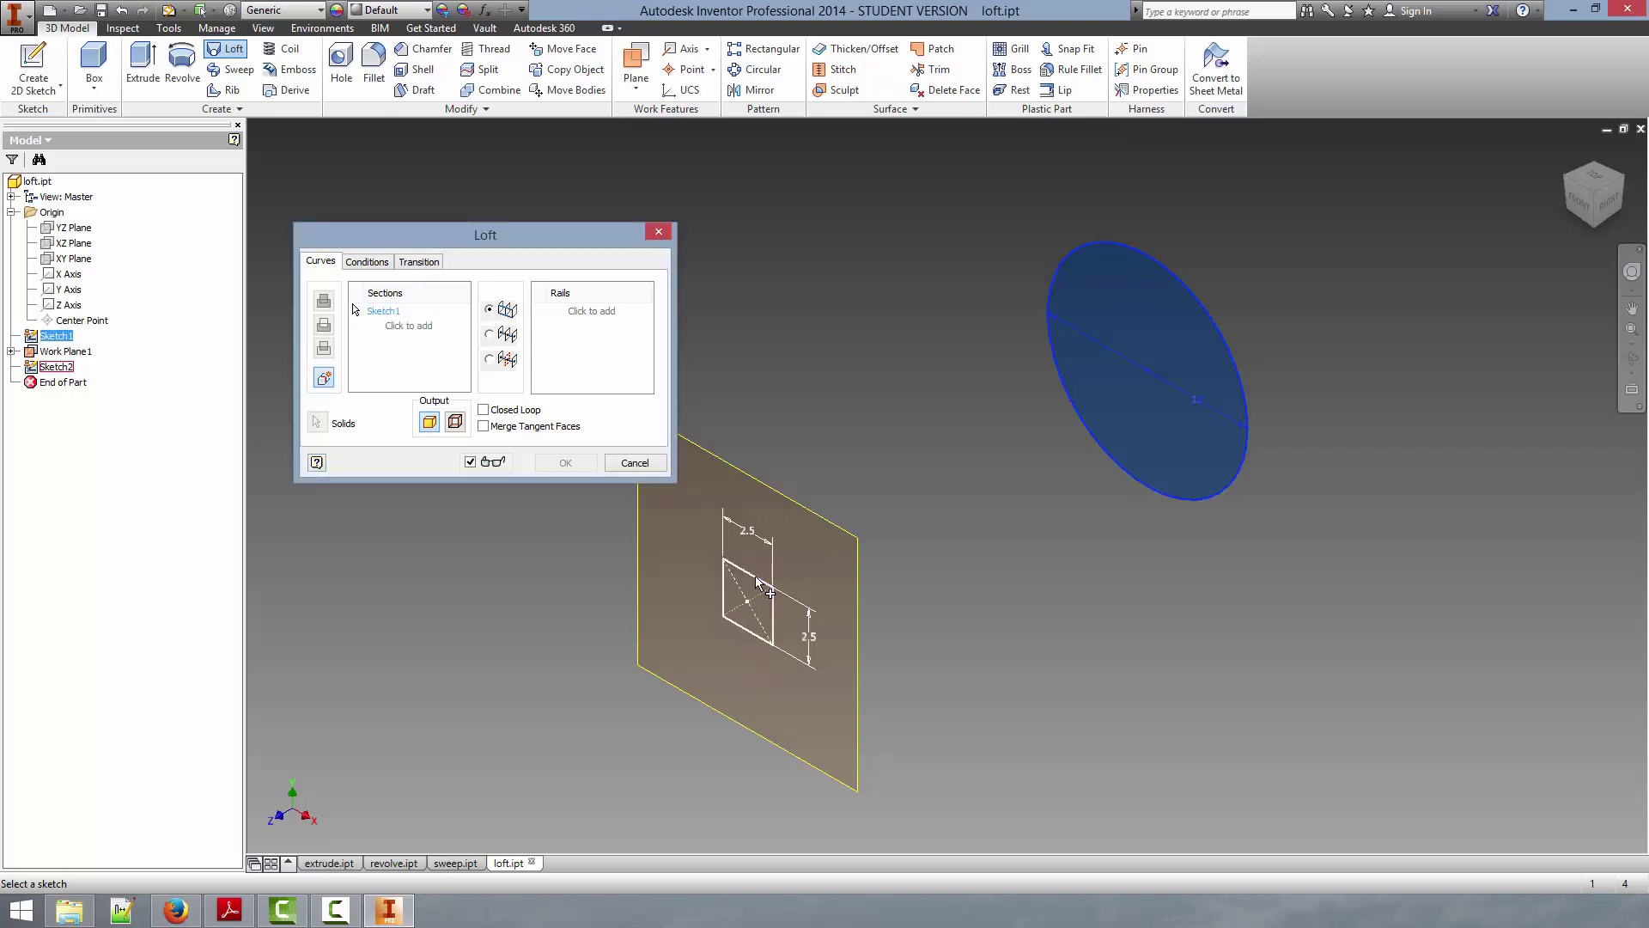
click(757, 581)
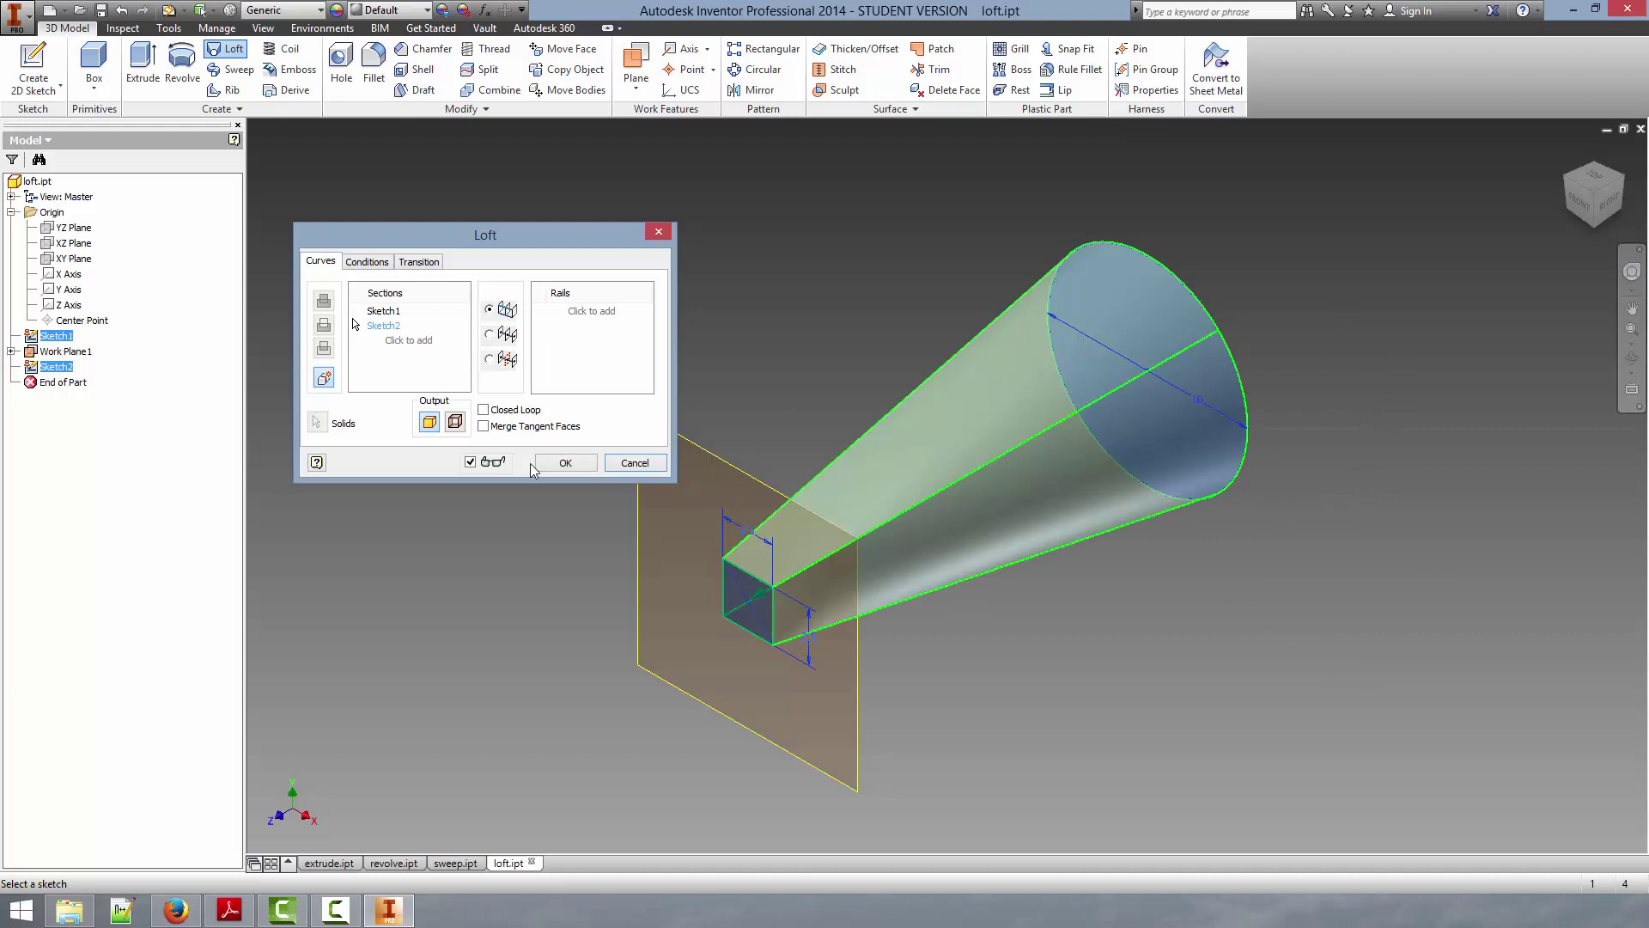
click(571, 466)
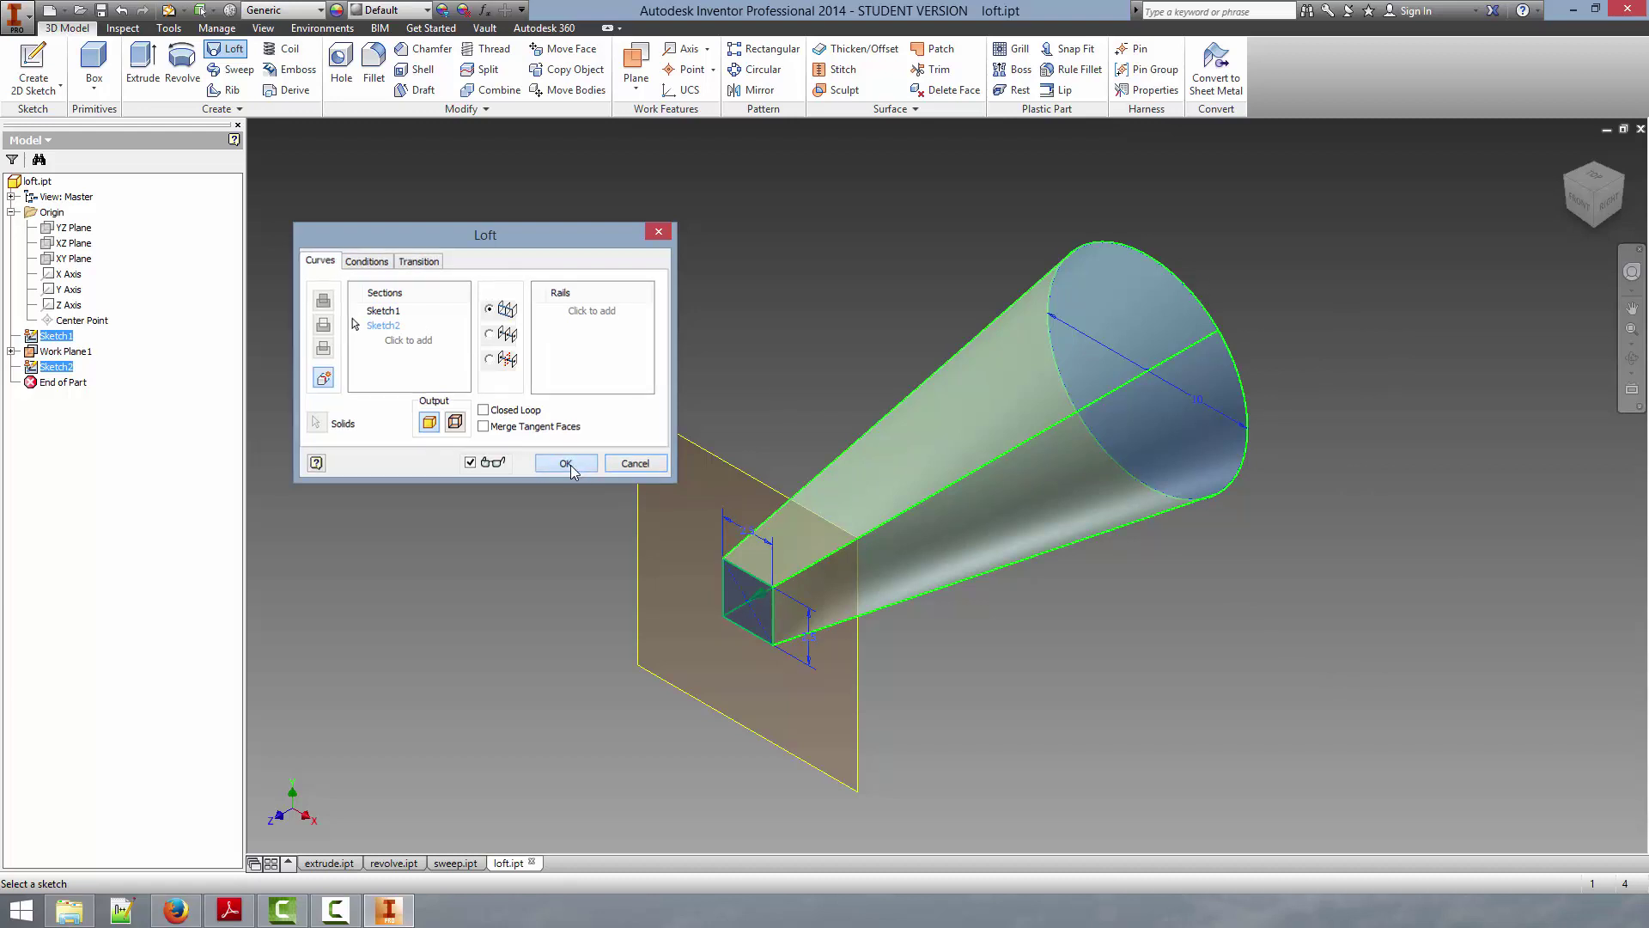
- Orbit the loft between right-side and corner views using the ViewCube
click(1601, 212)
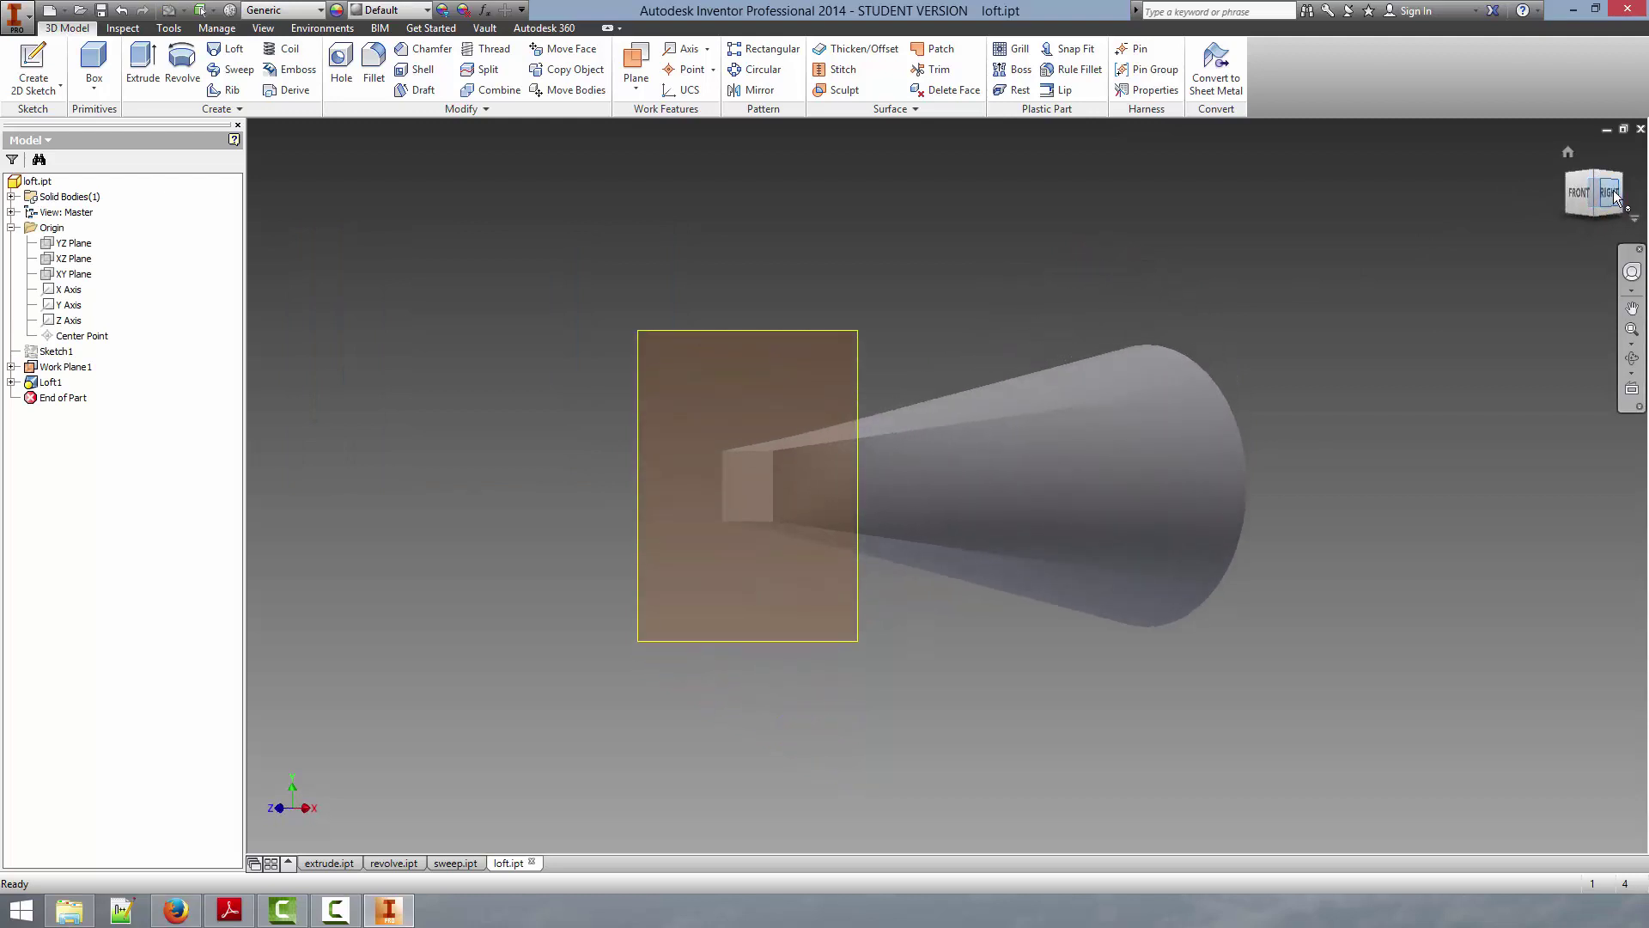
click(1613, 193)
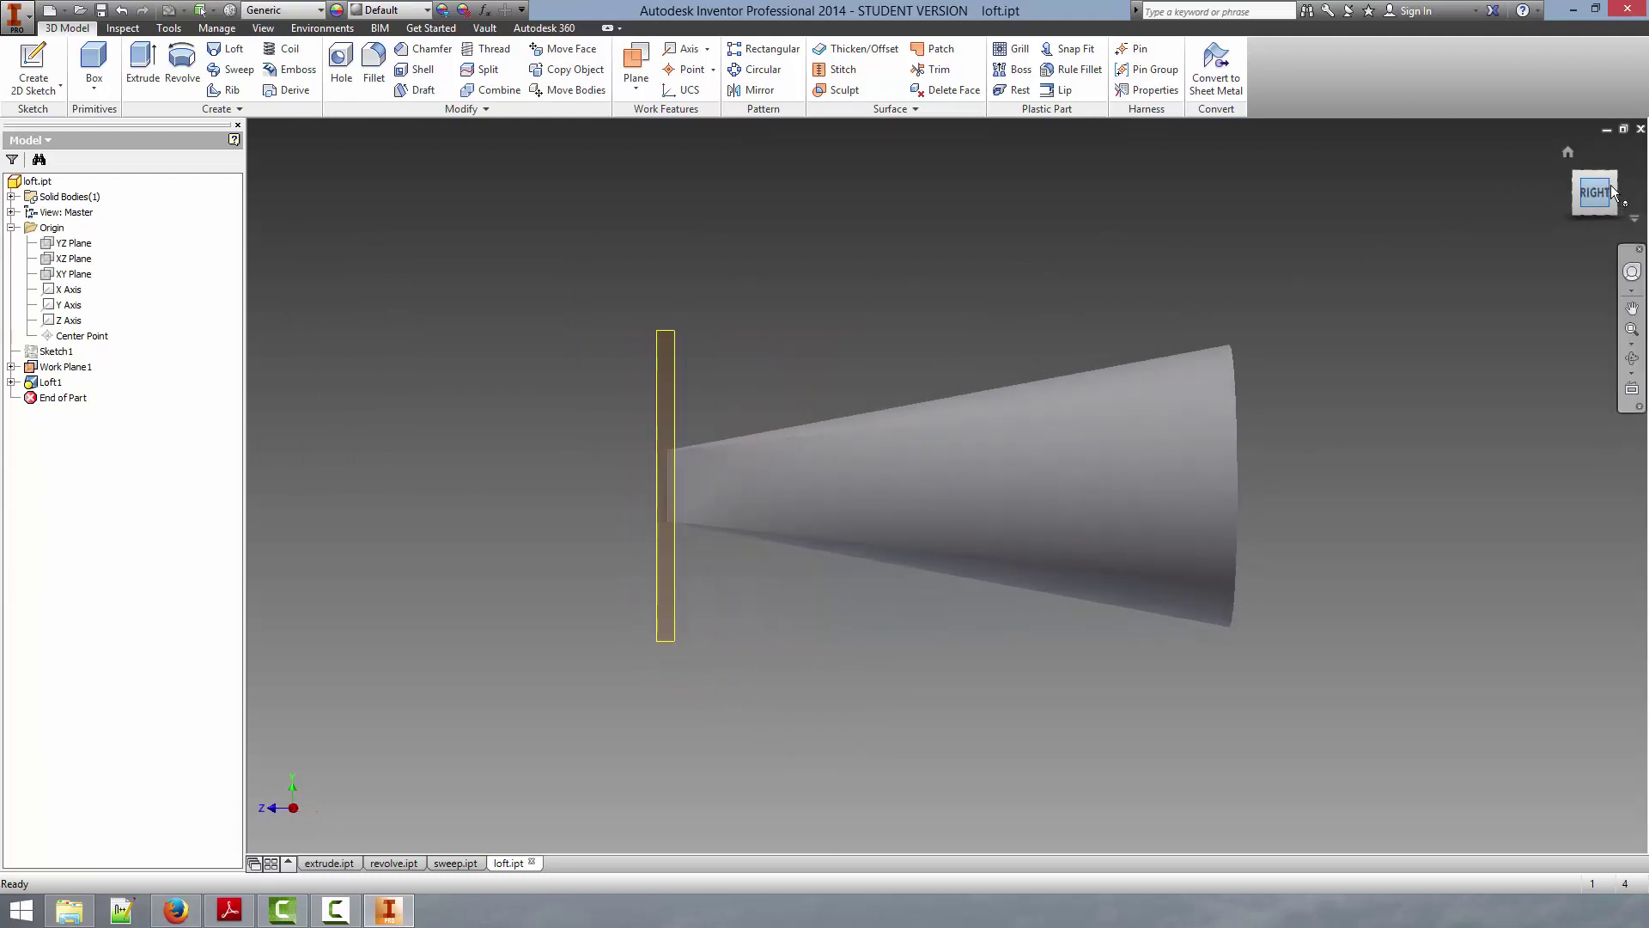
click(1614, 177)
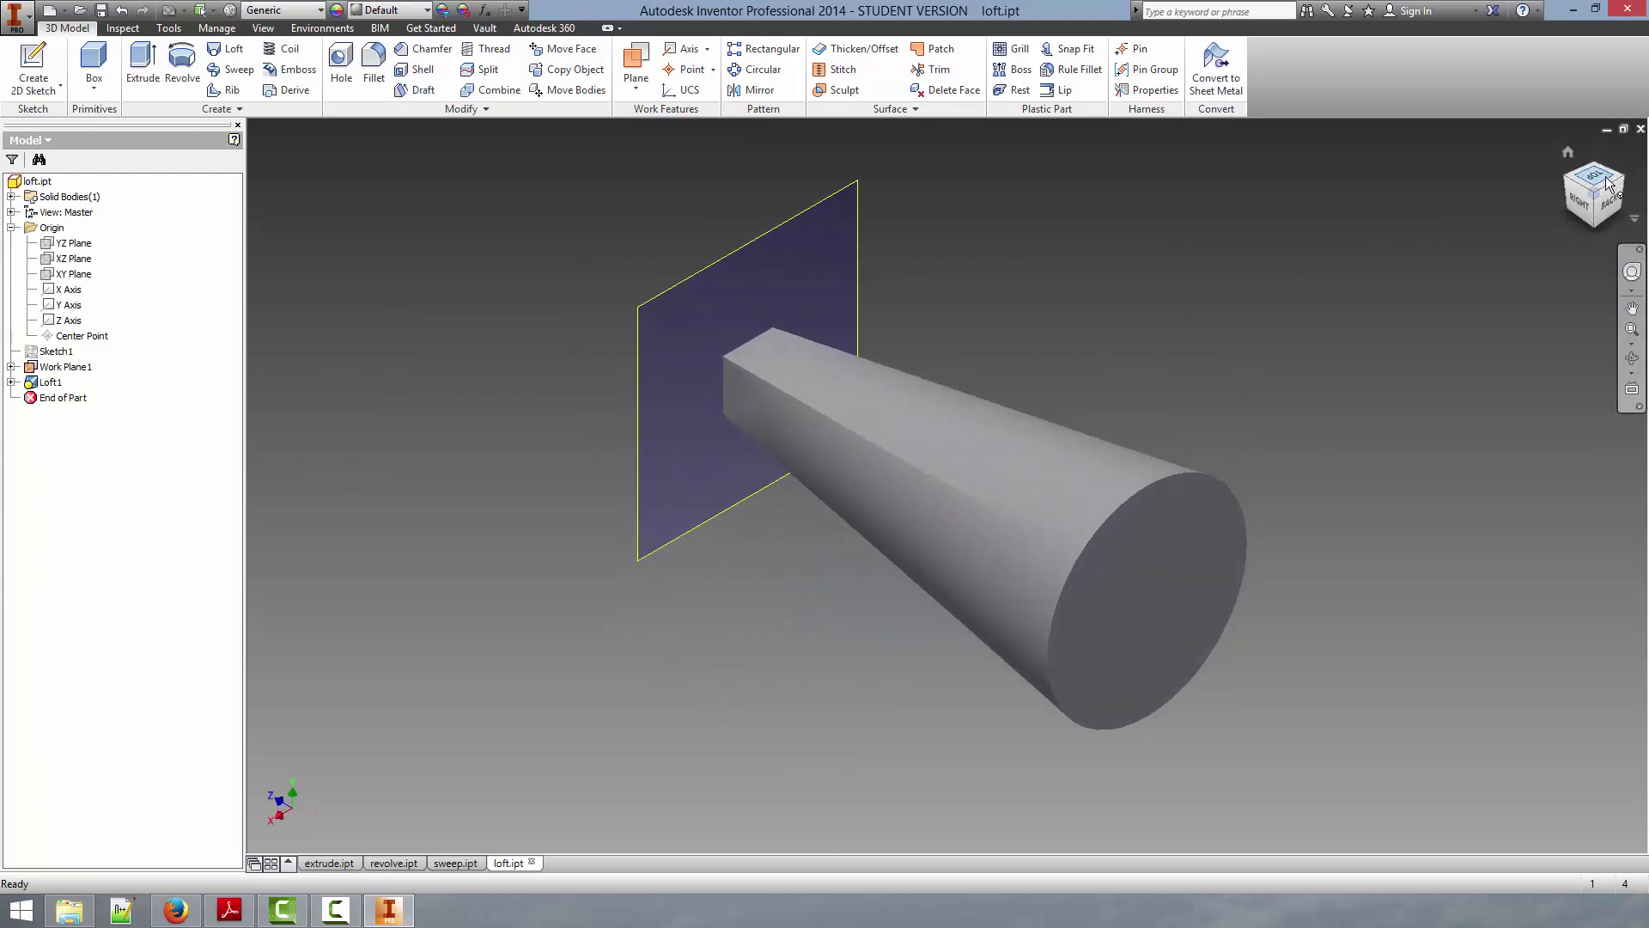
click(1583, 195)
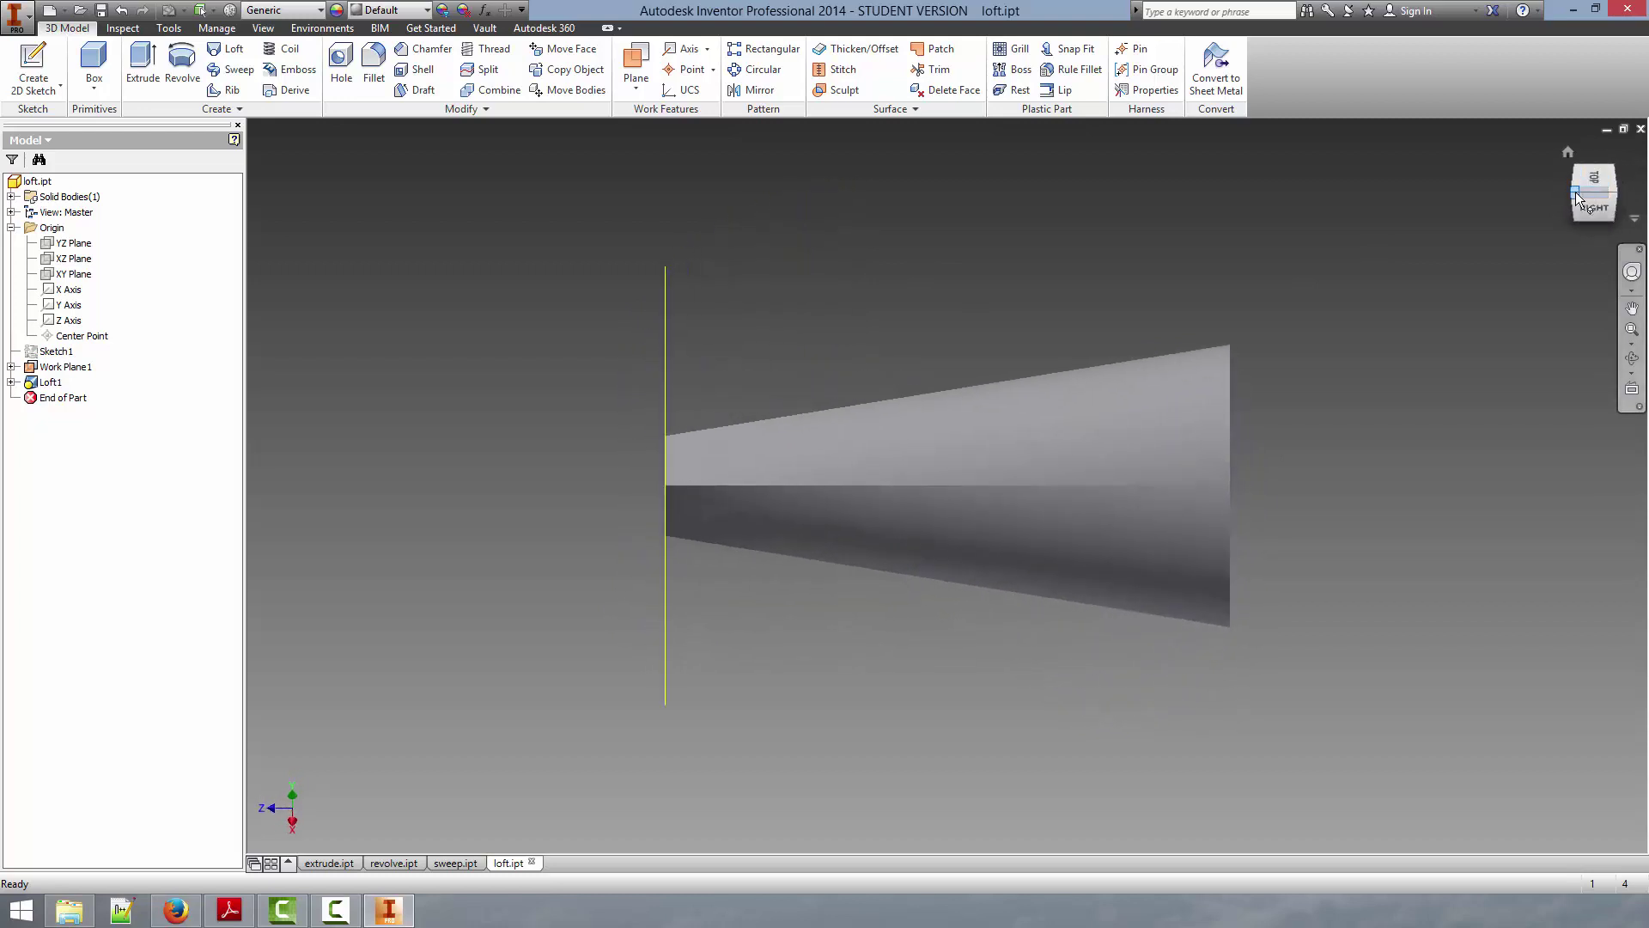
click(1577, 198)
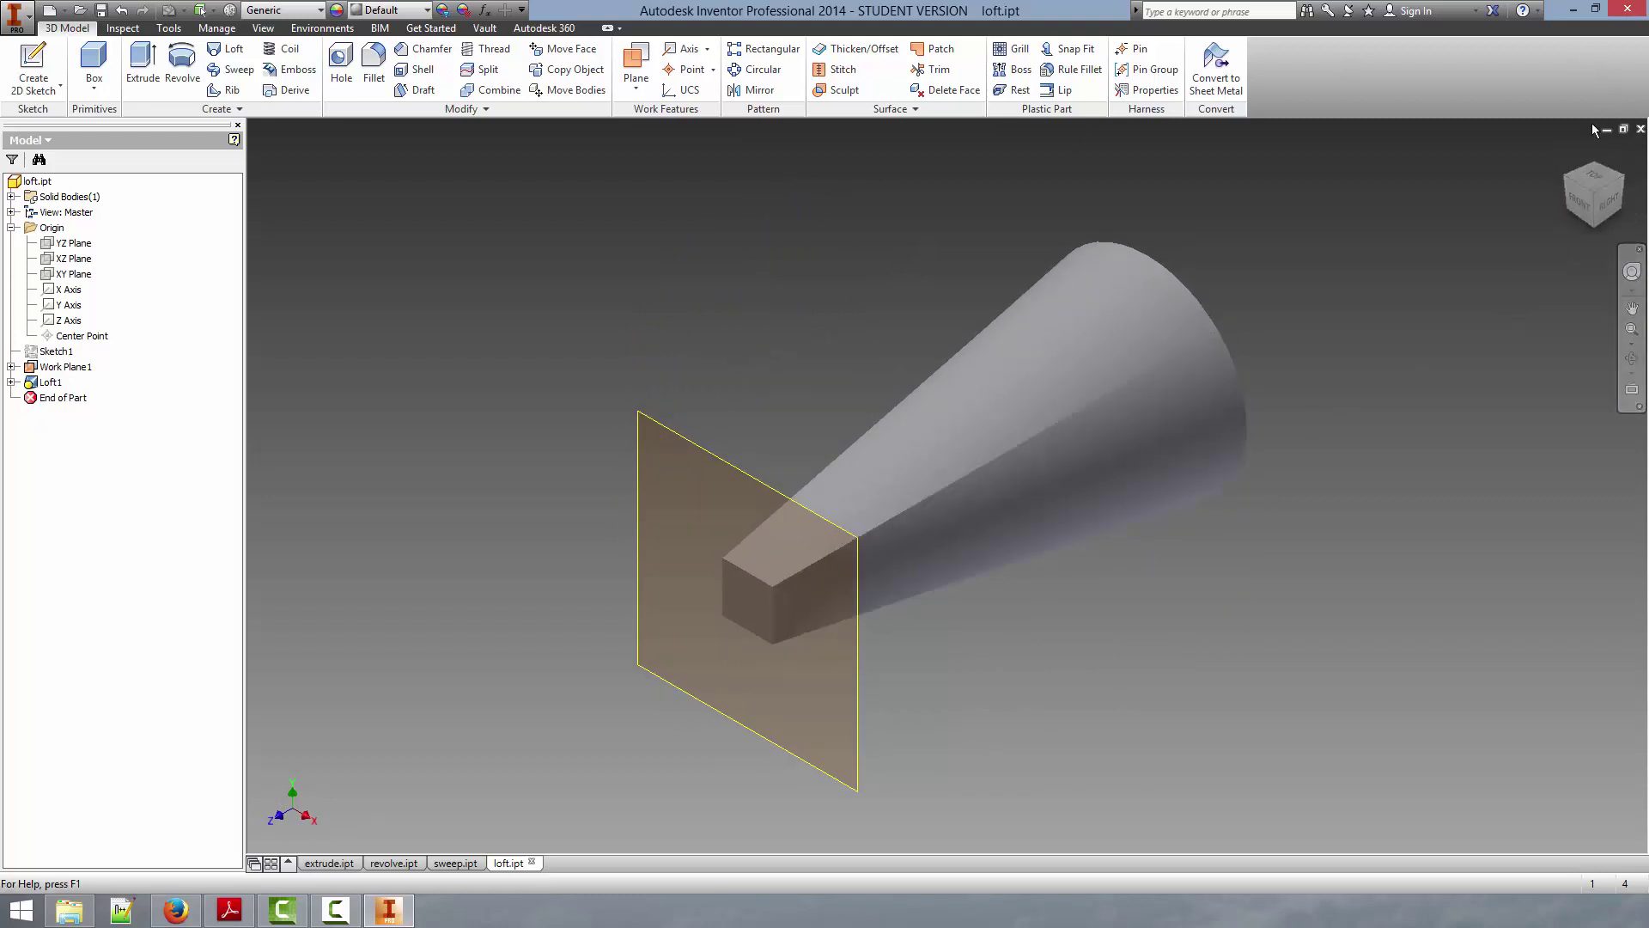
click(1562, 173)
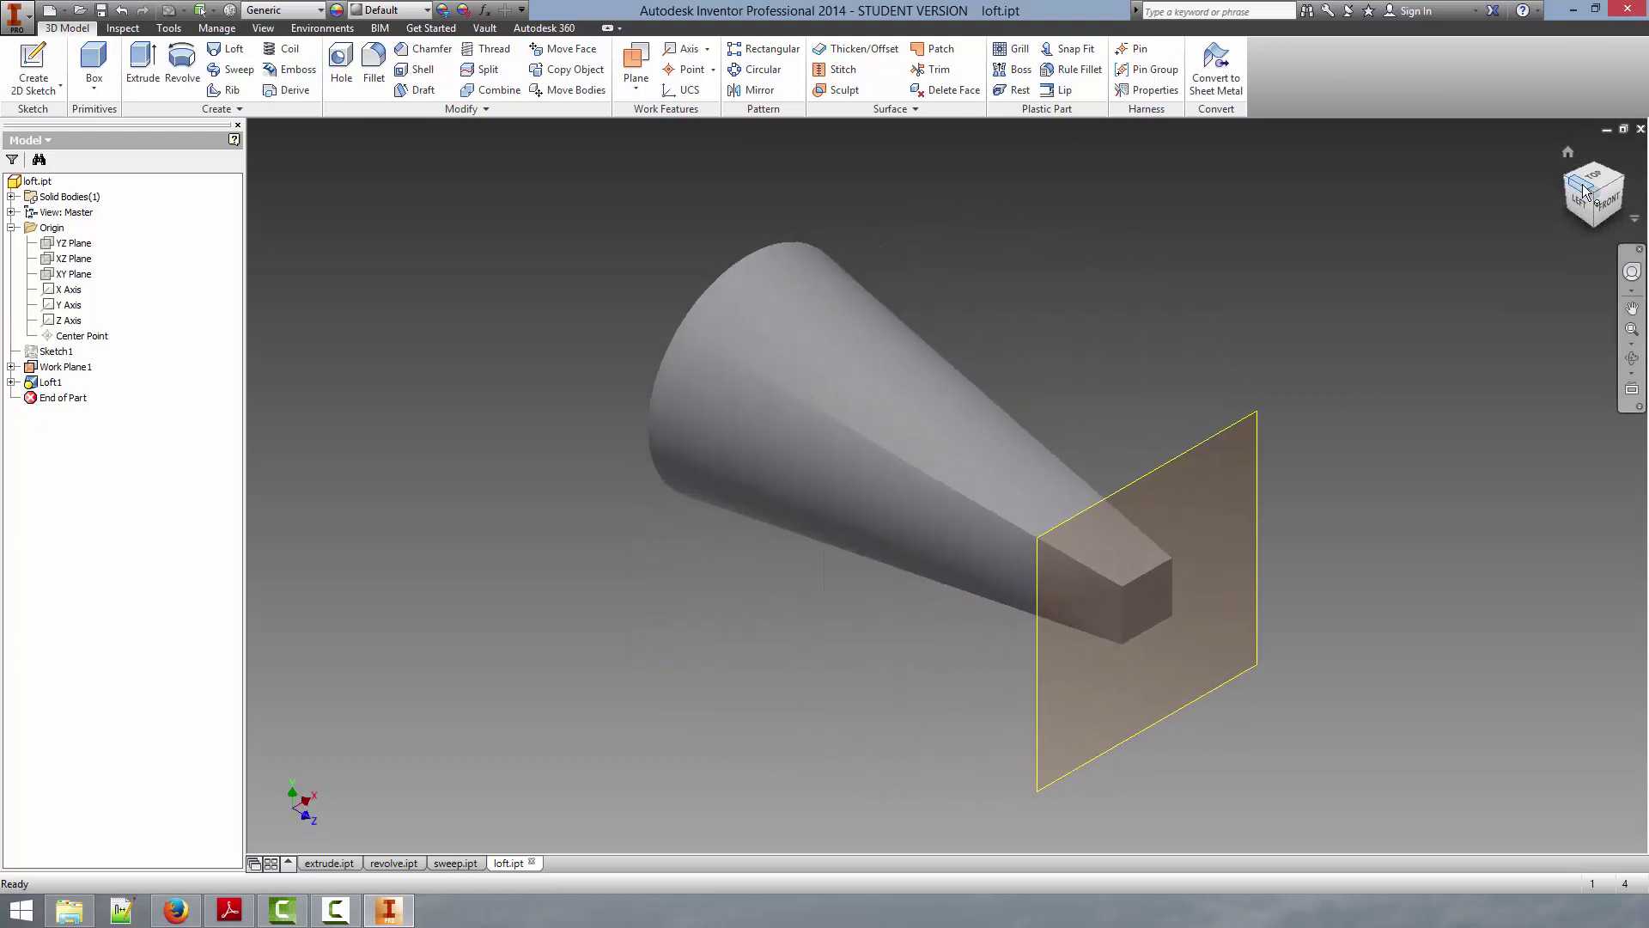